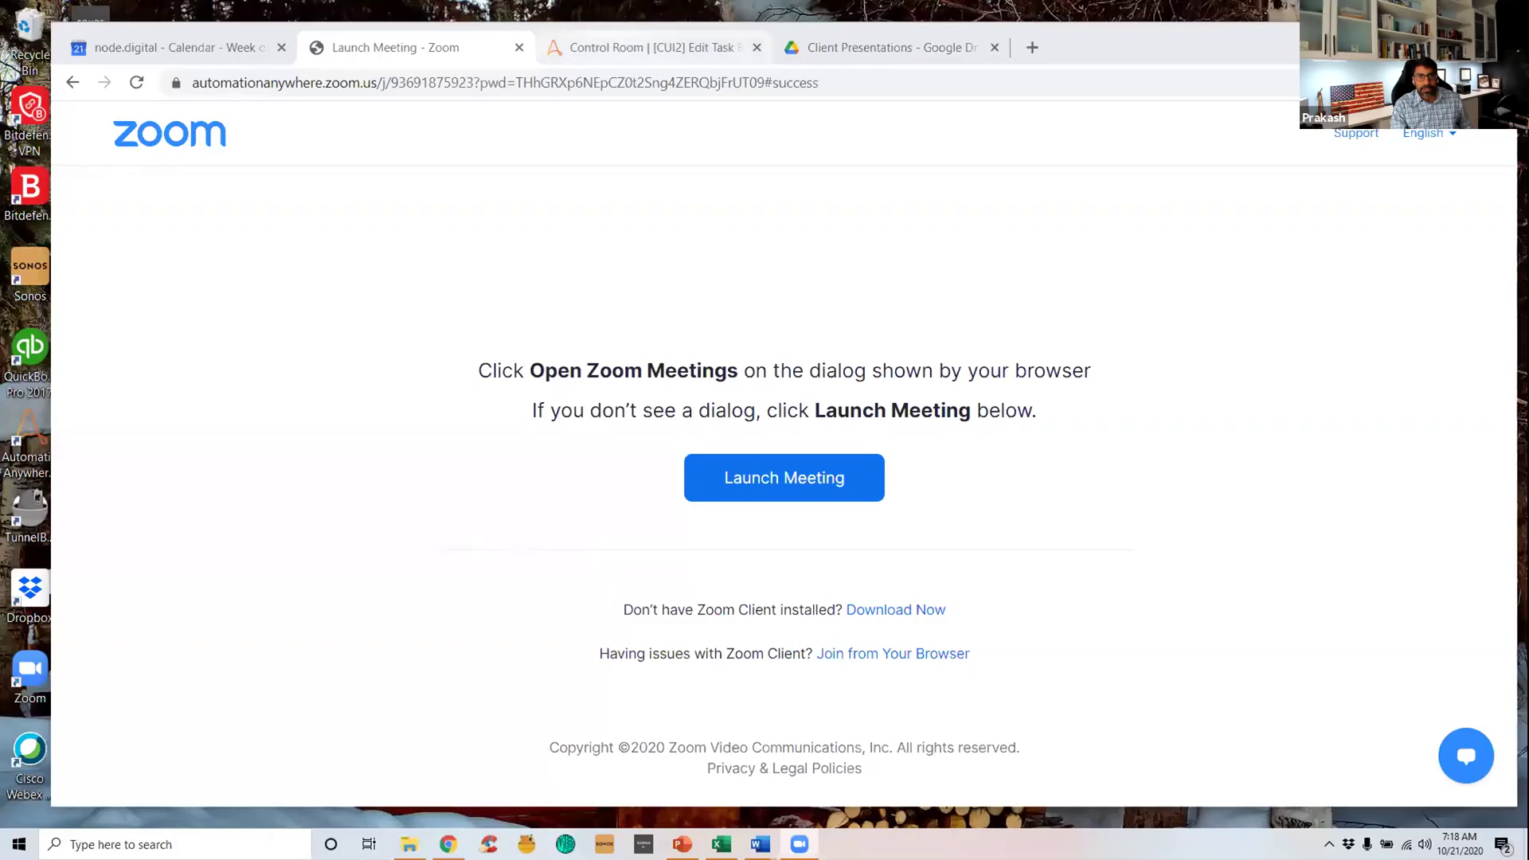
Open the ParkingPermitApplication form in Word, then move and enlarge its window
{"action": "left_click", "coordinate": [651, 47]}
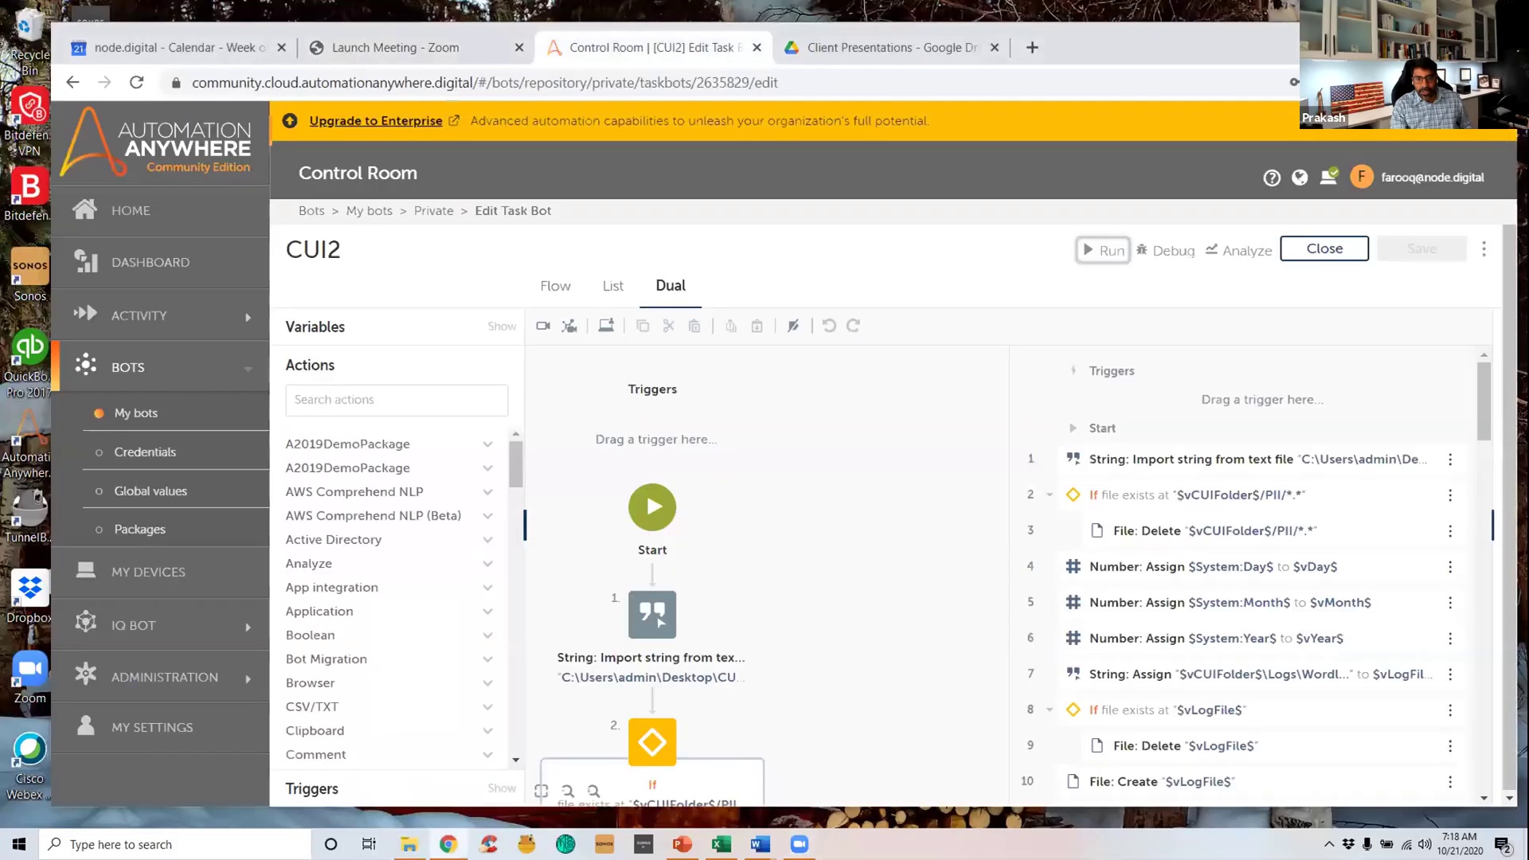
{"action": "mouse_move", "coordinate": [760, 845]}
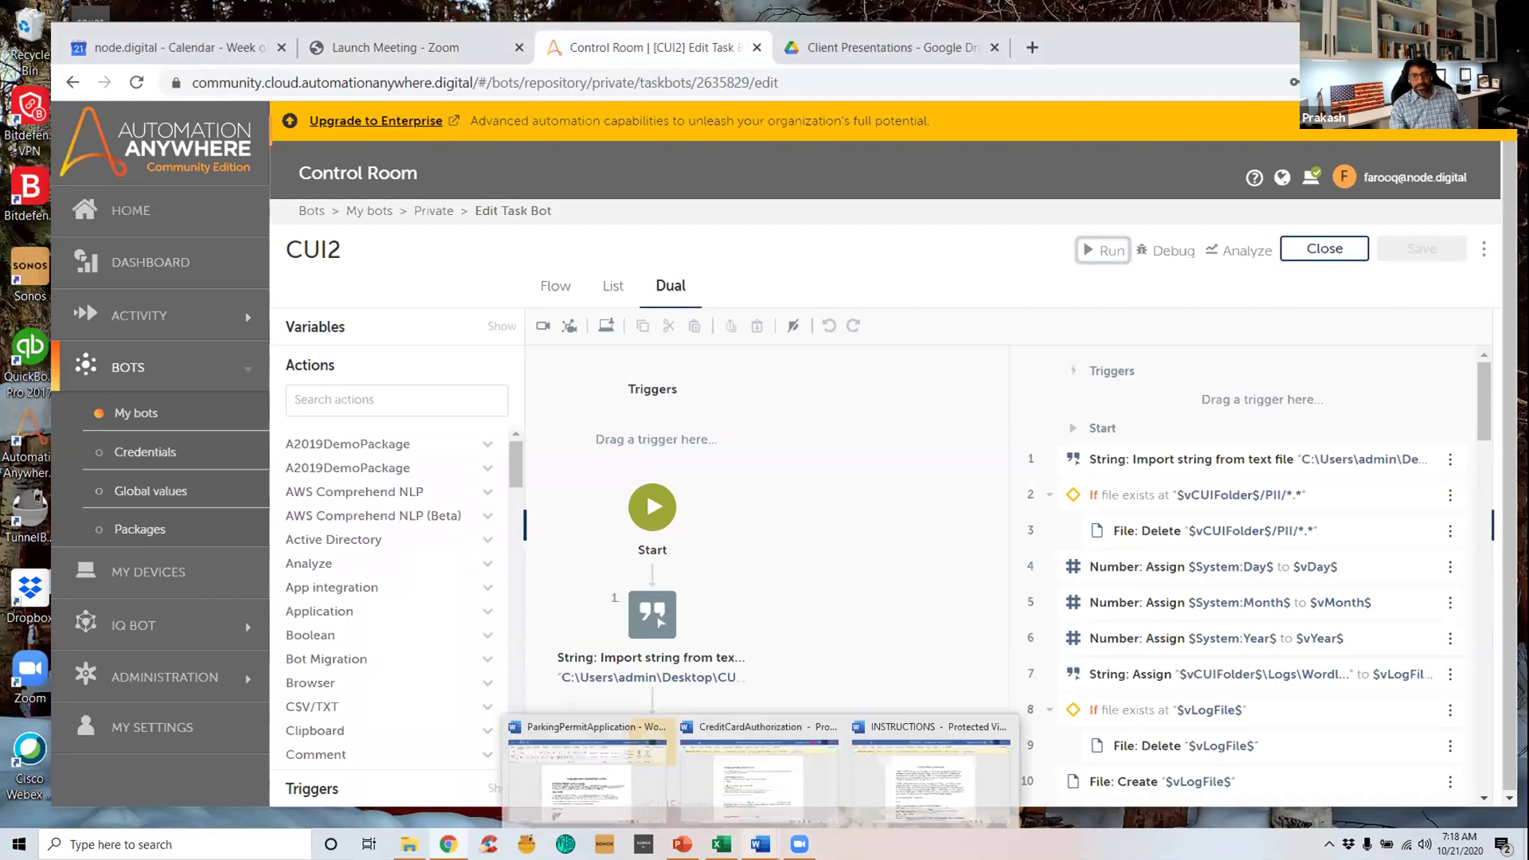
{"action": "left_click", "coordinate": [598, 771]}
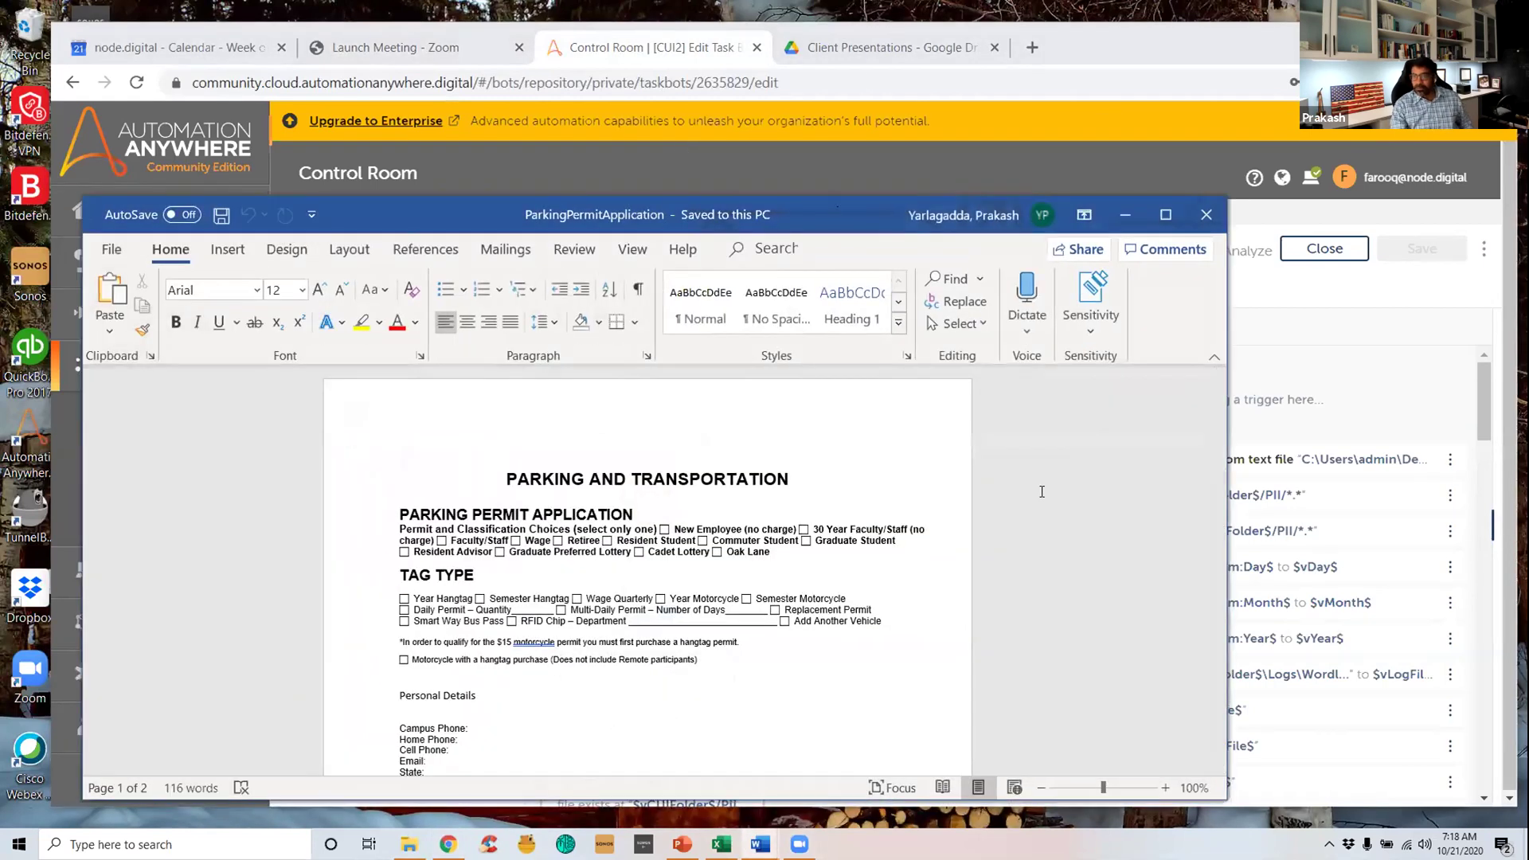
{"action": "left_click_drag", "start_coordinate": [830, 203], "coordinate": [860, 57]}
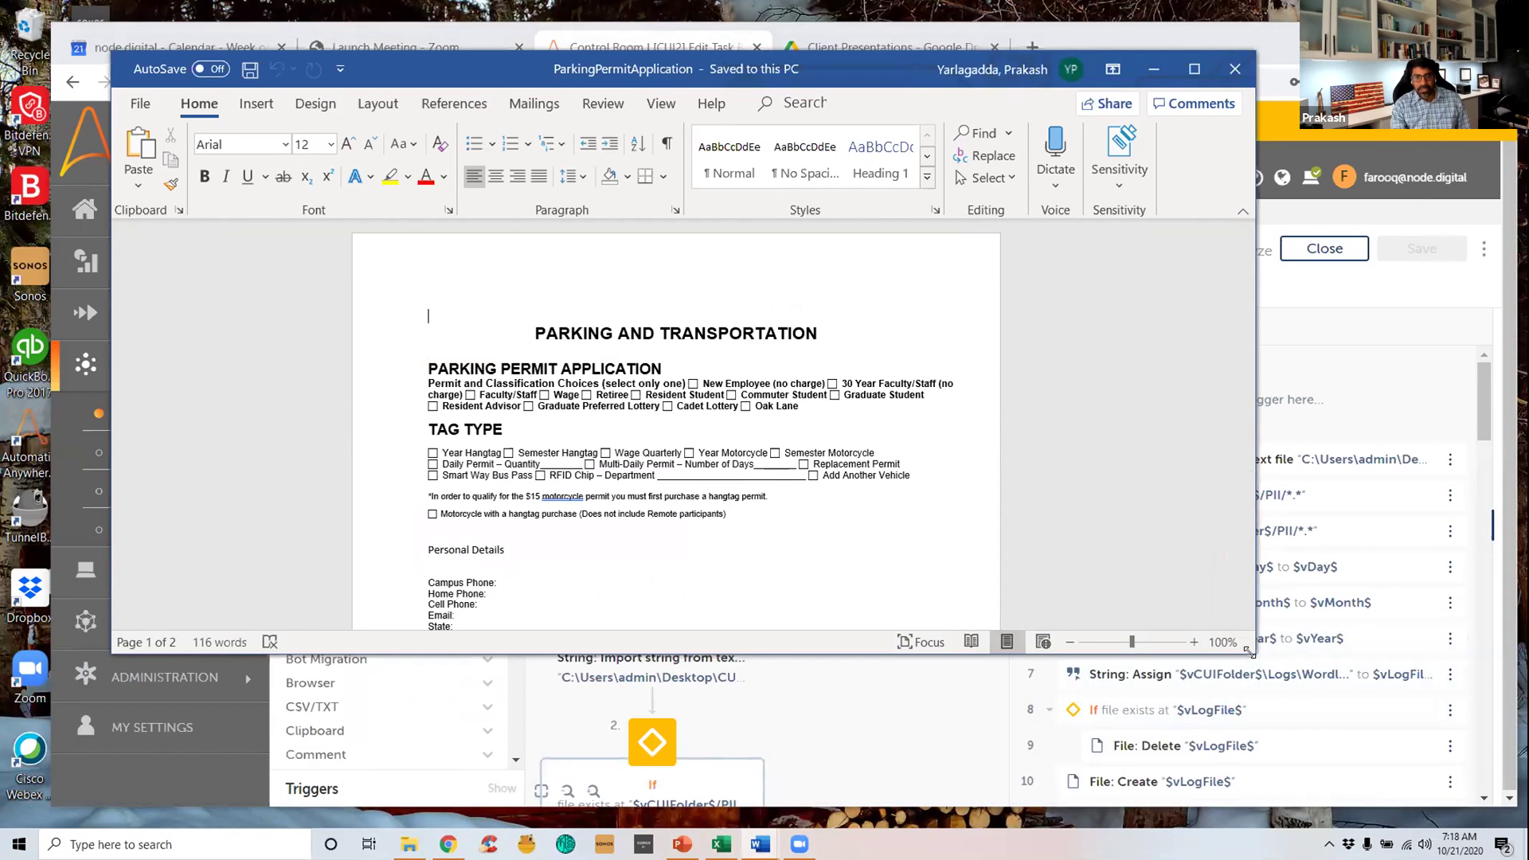
{"action": "left_click_drag", "start_coordinate": [1247, 651], "coordinate": [1352, 785]}
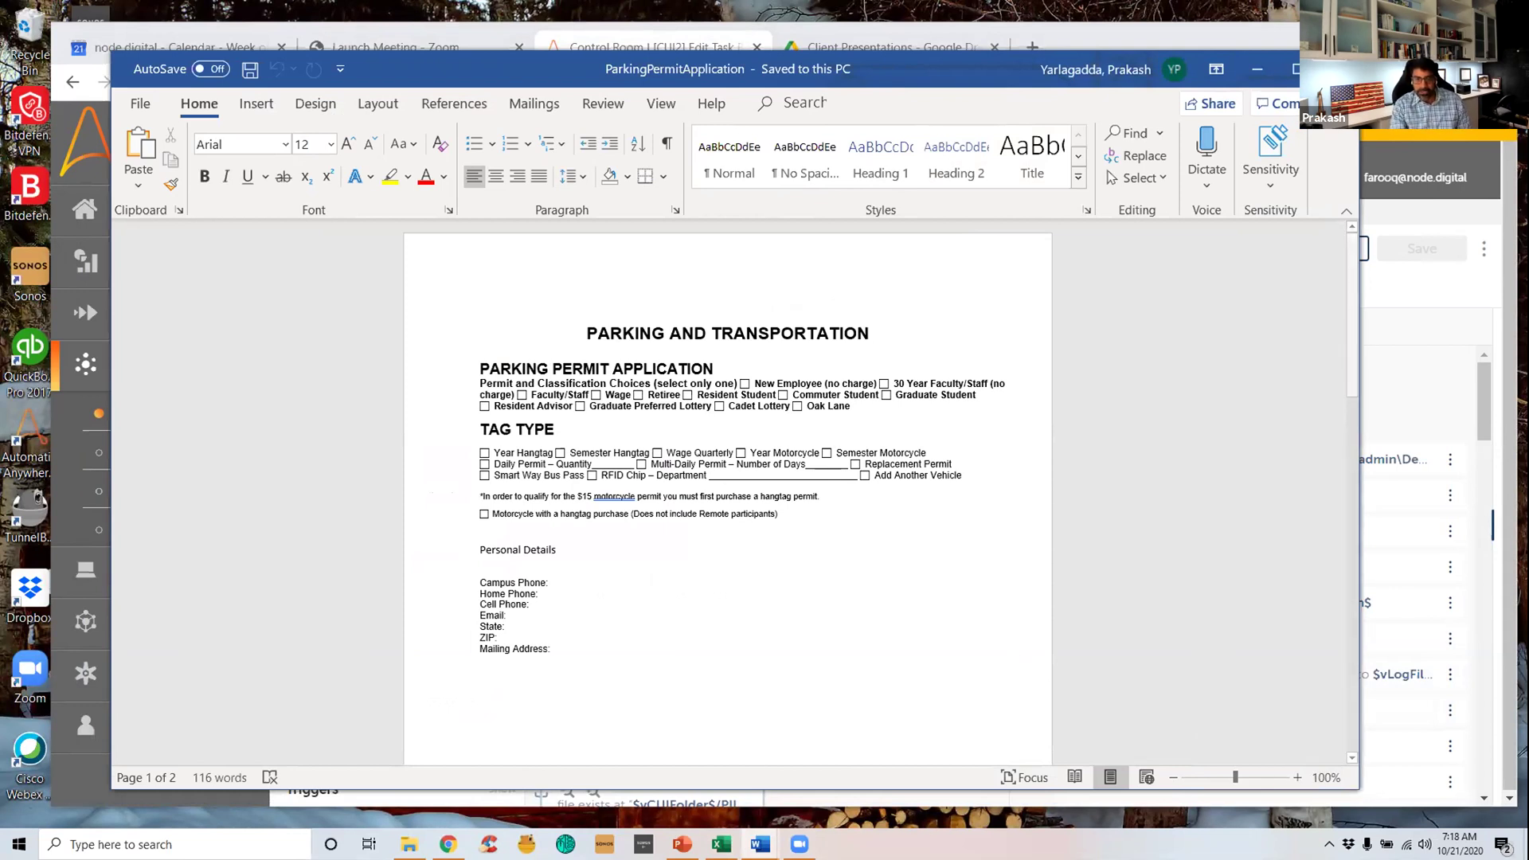
Open CreditCardAuthorization from Word's recent-documents jump list, then close it
{"action": "right_click", "coordinate": [759, 844]}
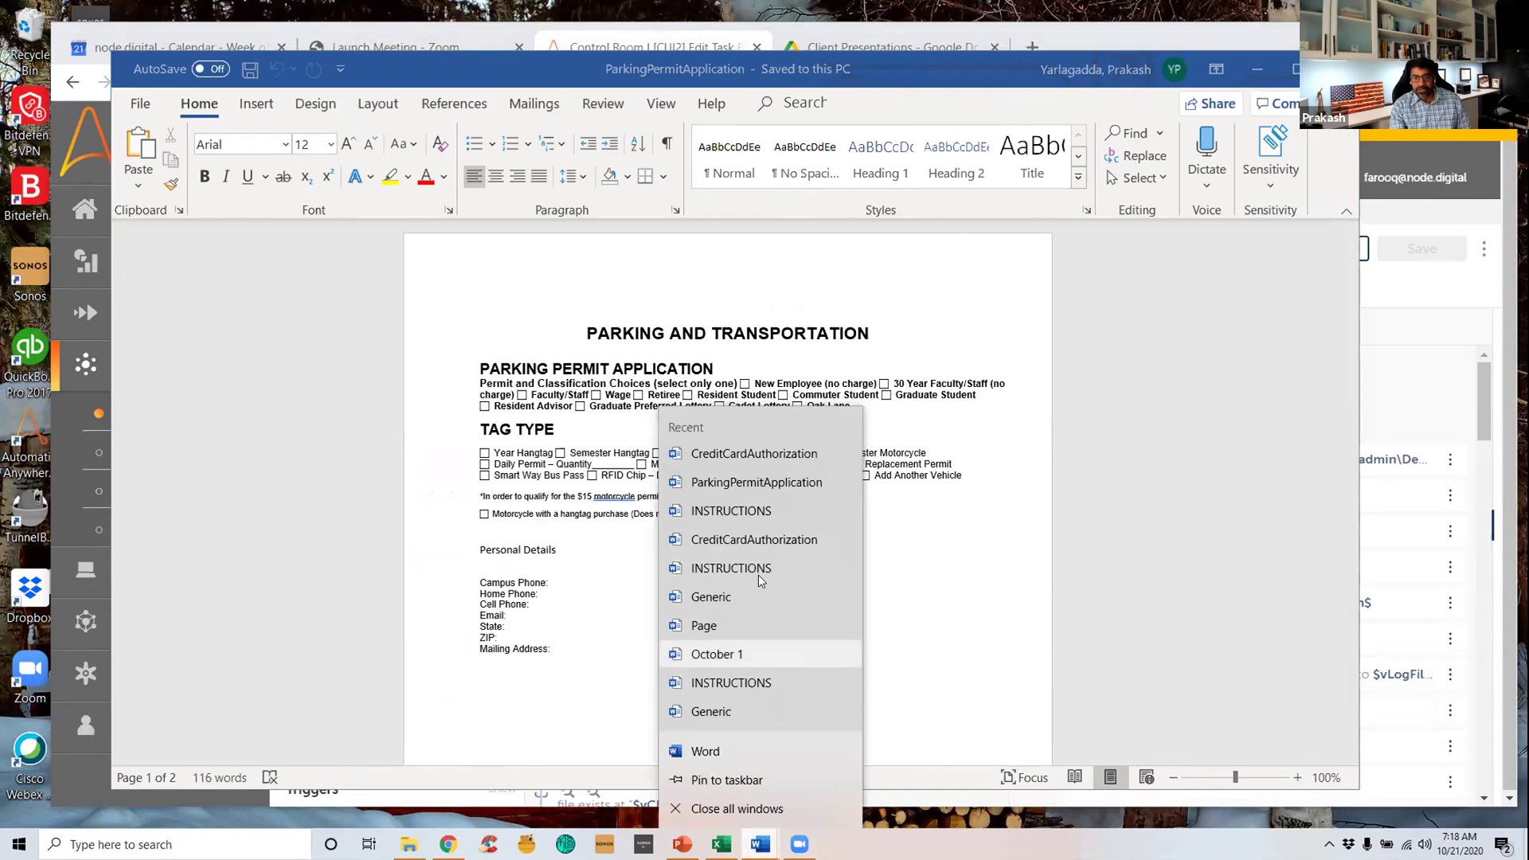
{"action": "left_click", "coordinate": [750, 454]}
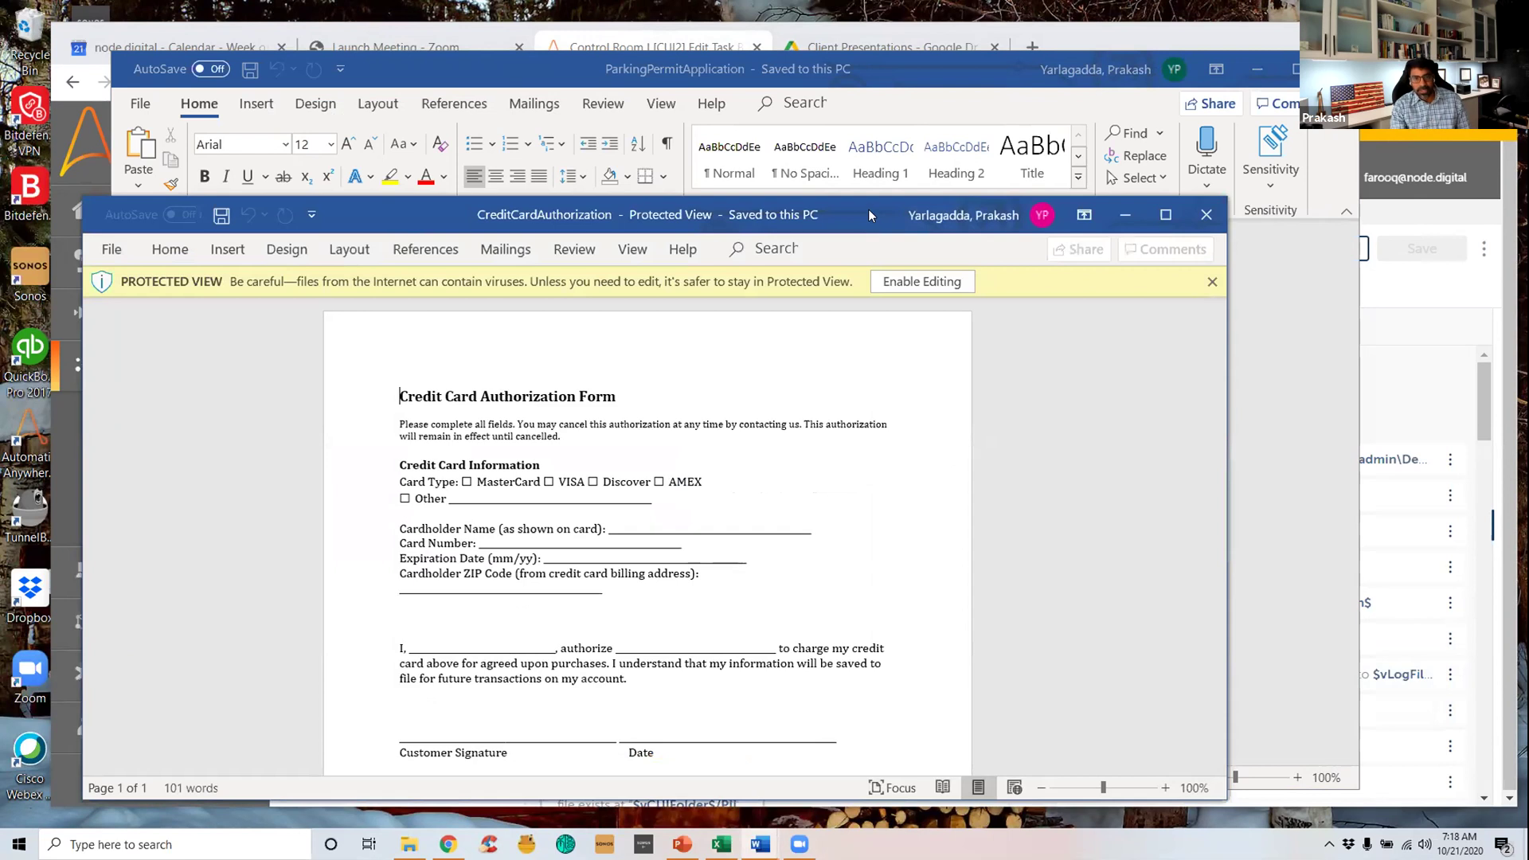
{"action": "scroll", "coordinate": [873, 545], "scroll_direction": "down", "scroll_amount": 2}
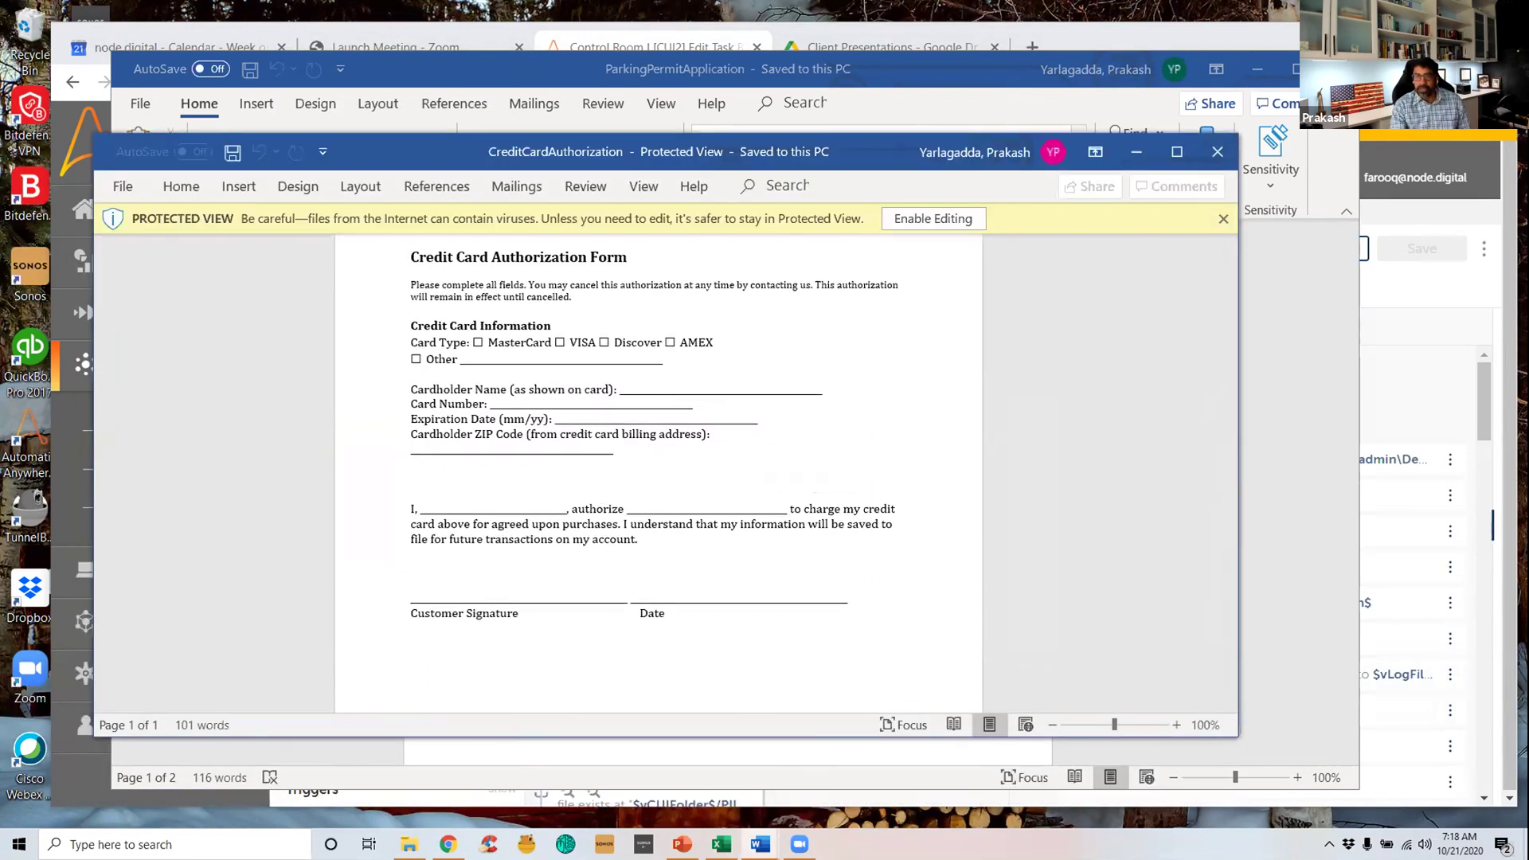
{"action": "left_click", "coordinate": [1217, 152]}
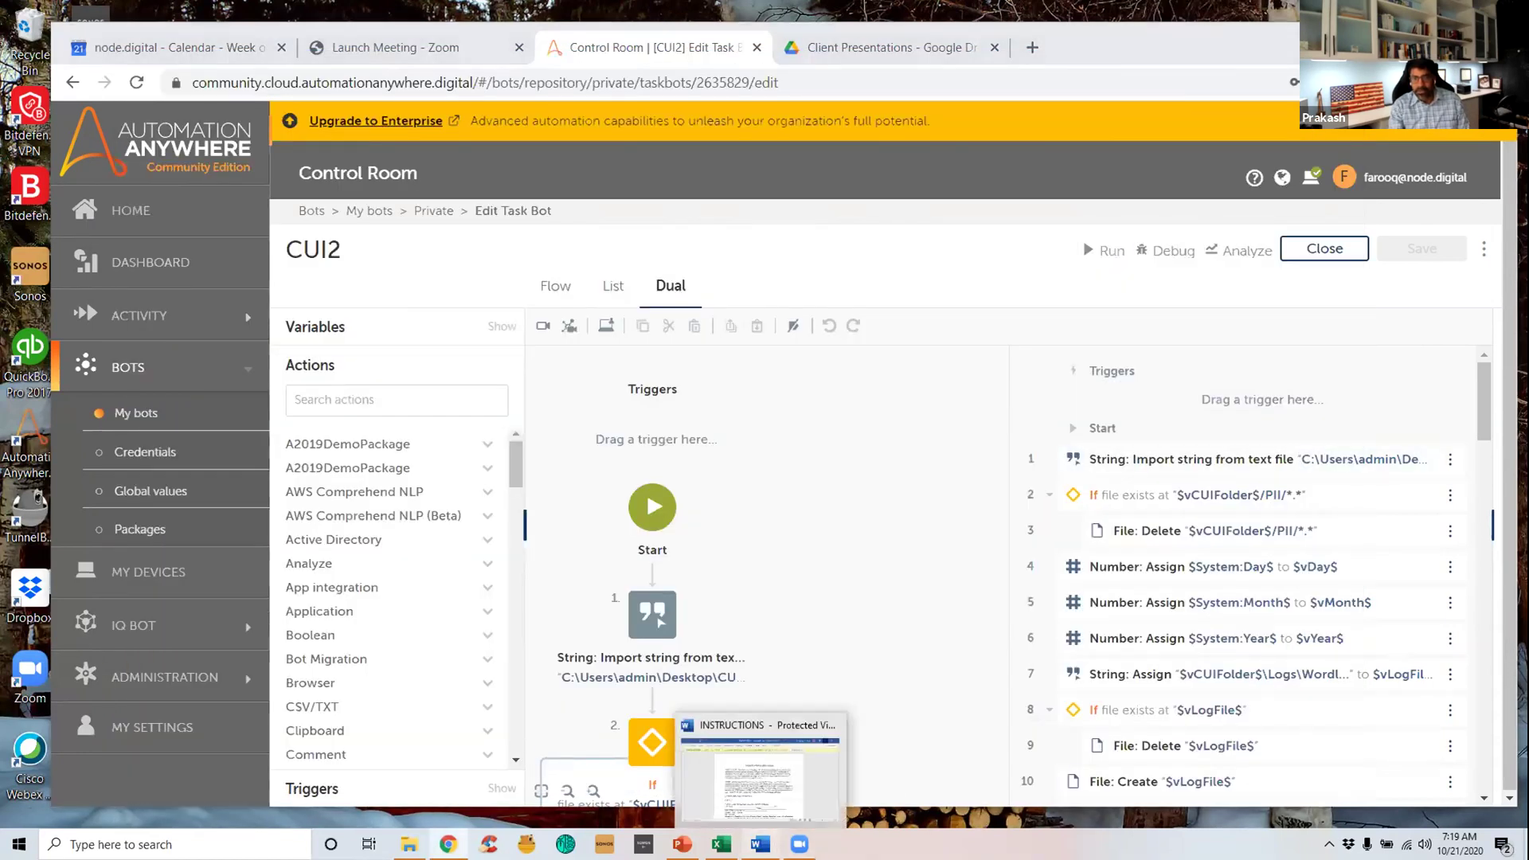
Bring the INSTRUCTIONS Word document to the front and close it
{"action": "left_click", "coordinate": [760, 777]}
{"action": "left_click", "coordinate": [1203, 214]}
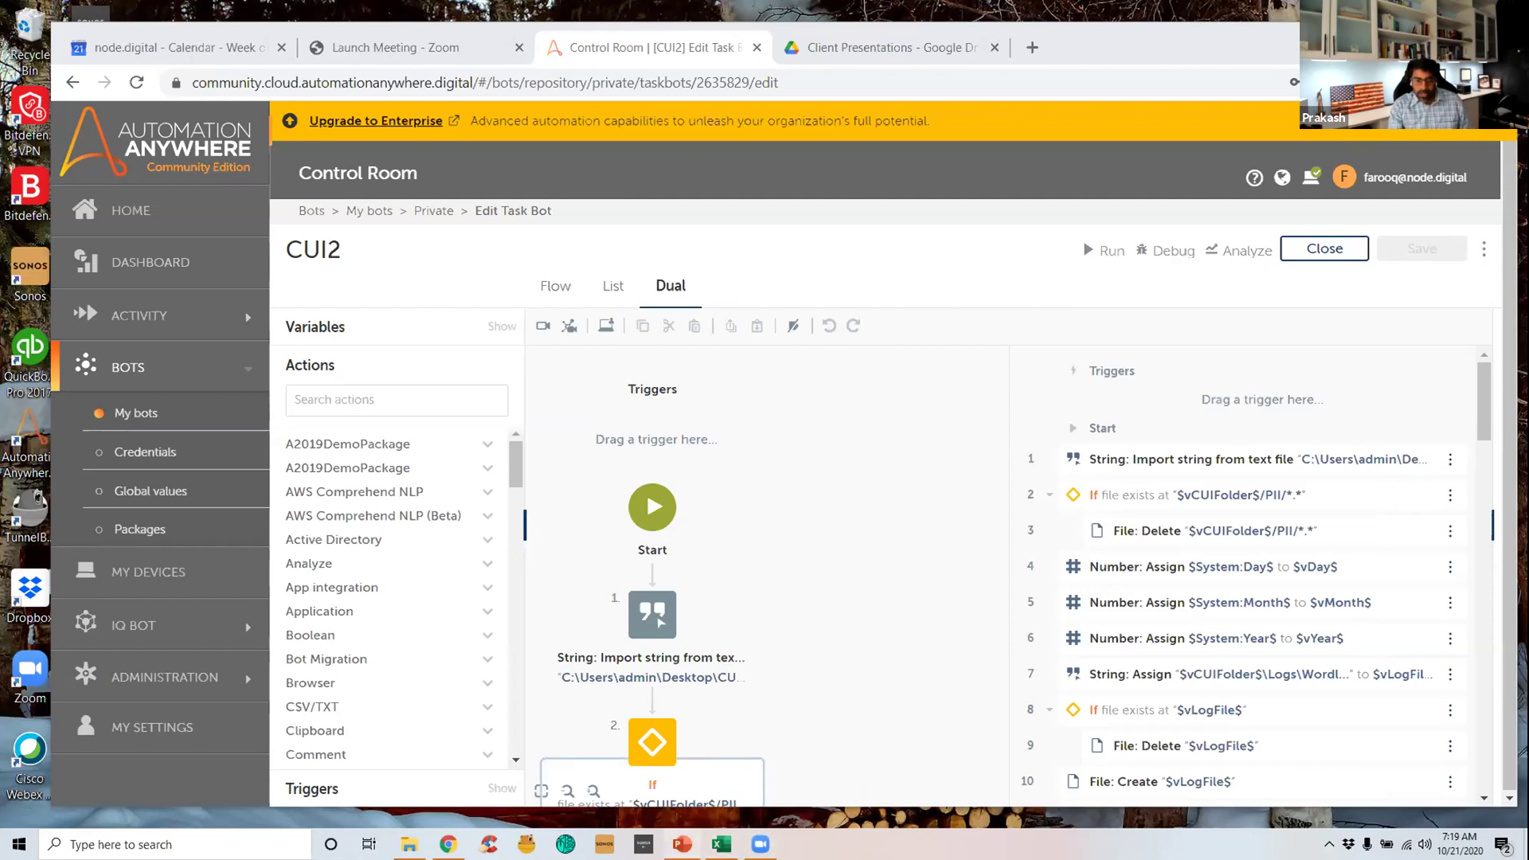
Open Config.xlsx, review its PII field combinations on Sheet1, and close it
{"action": "left_click", "coordinate": [720, 843]}
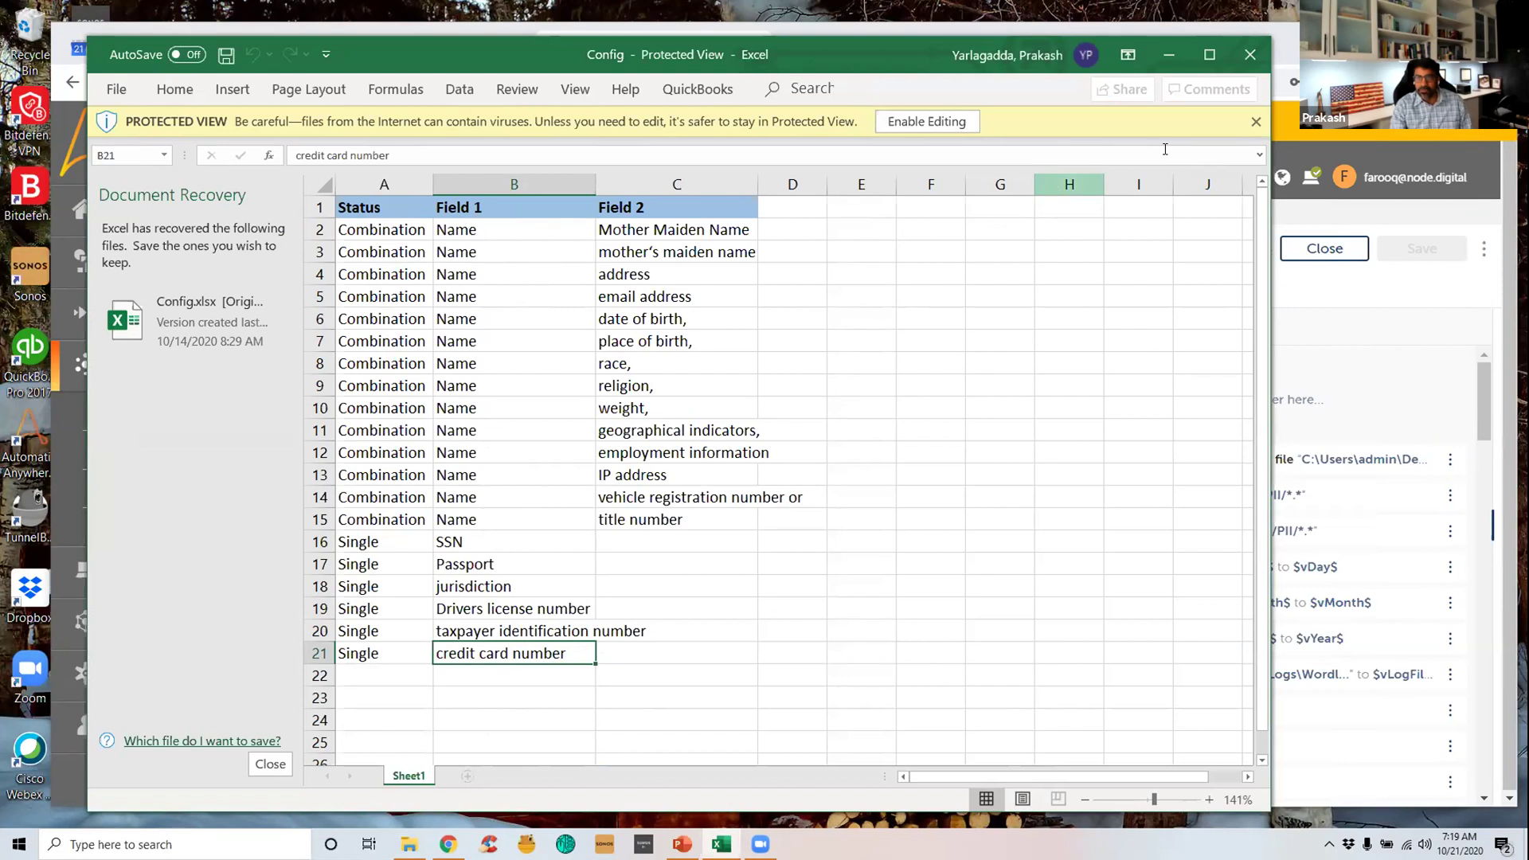
{"action": "left_click", "coordinate": [1247, 57]}
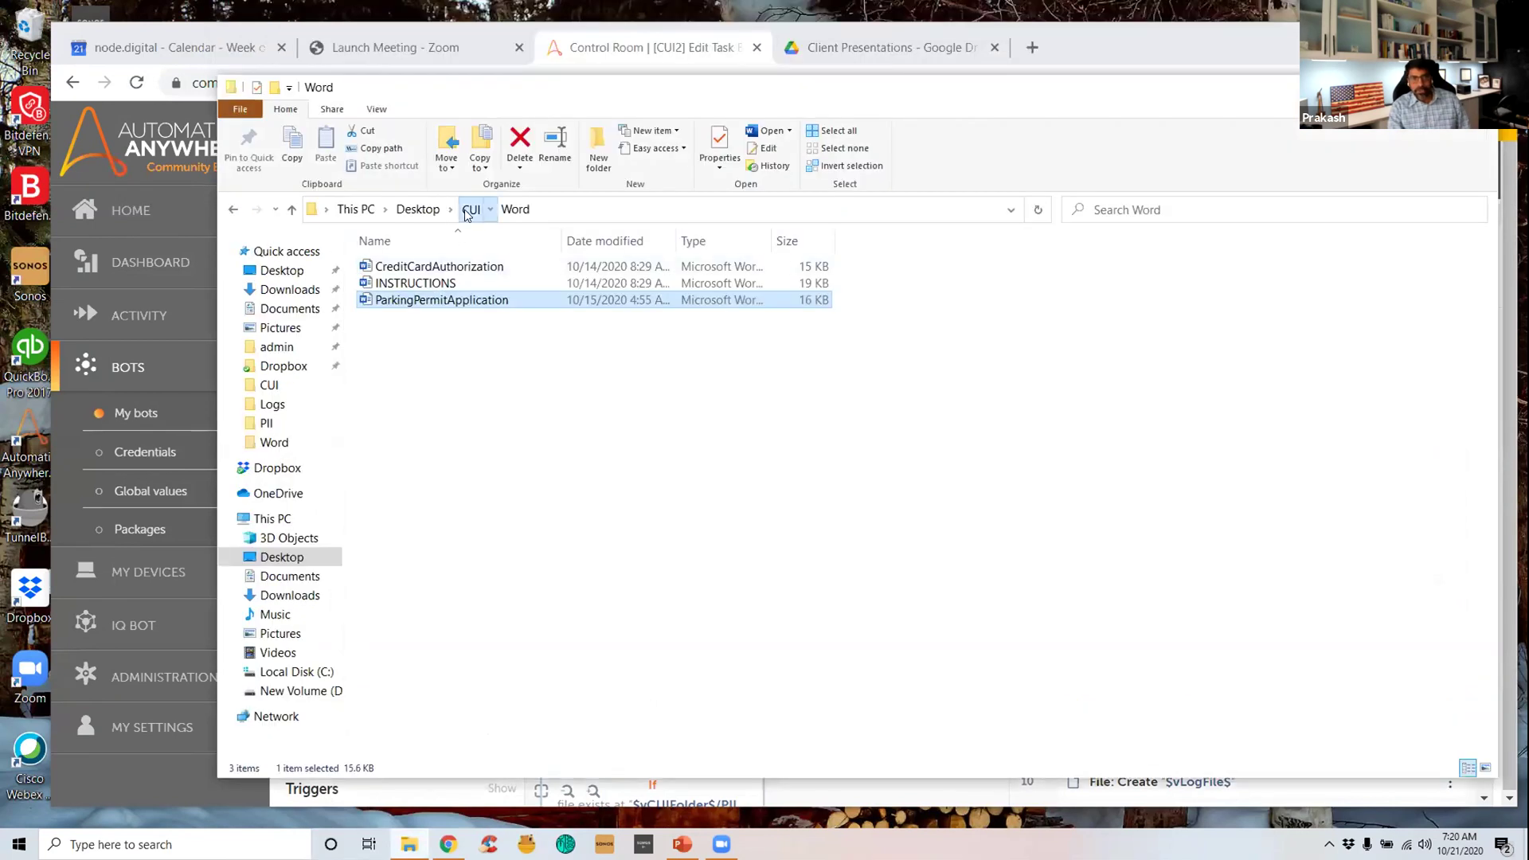
Browse the CUI folder and its Word subfolder, then reload the CUI2 bot editor
{"action": "left_click", "coordinate": [470, 208]}
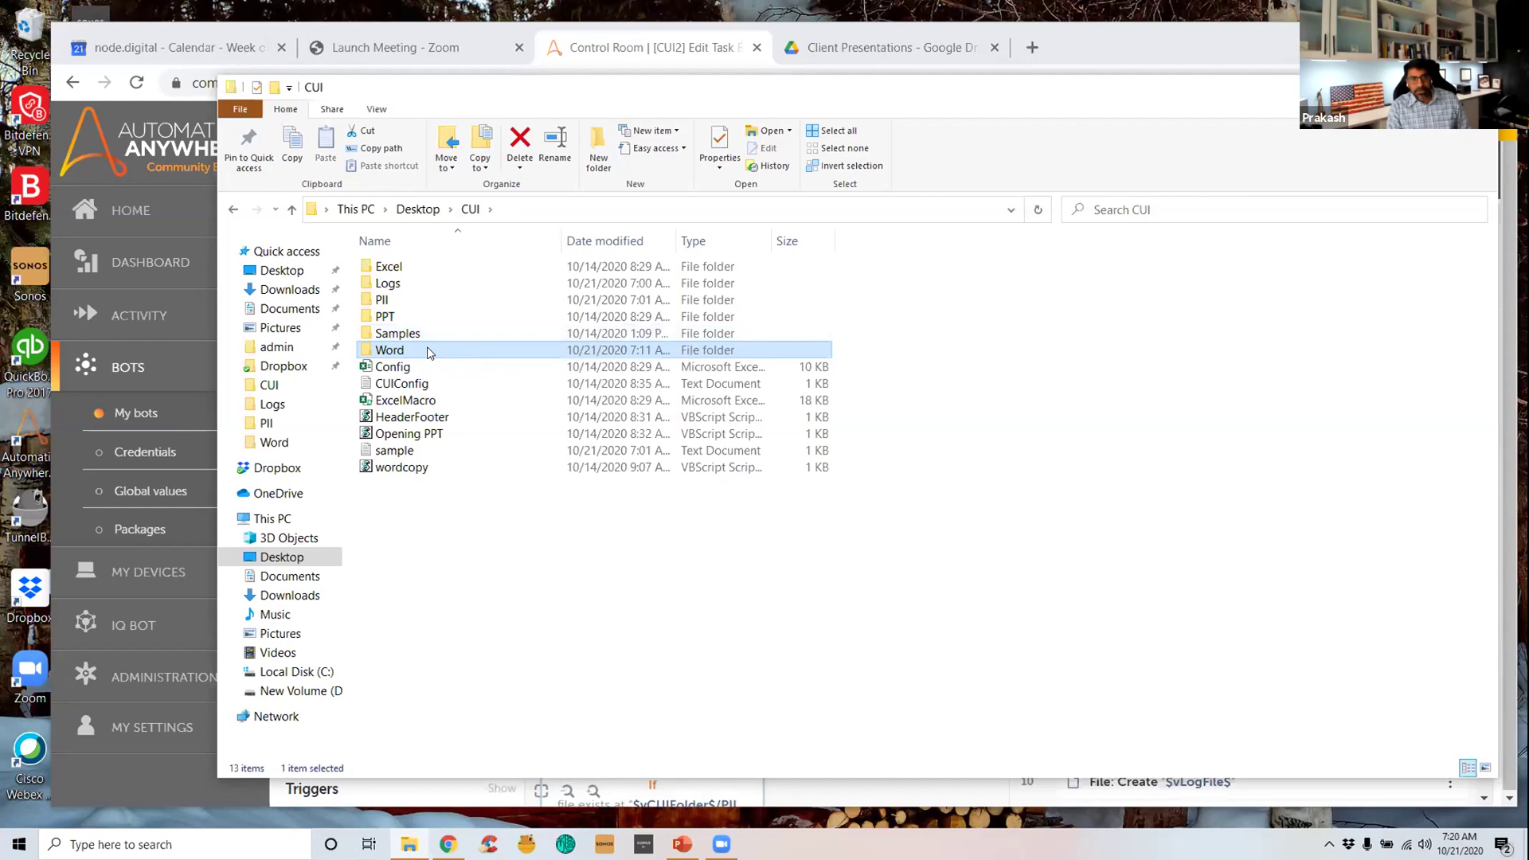
{"action": "double_click", "coordinate": [390, 351]}
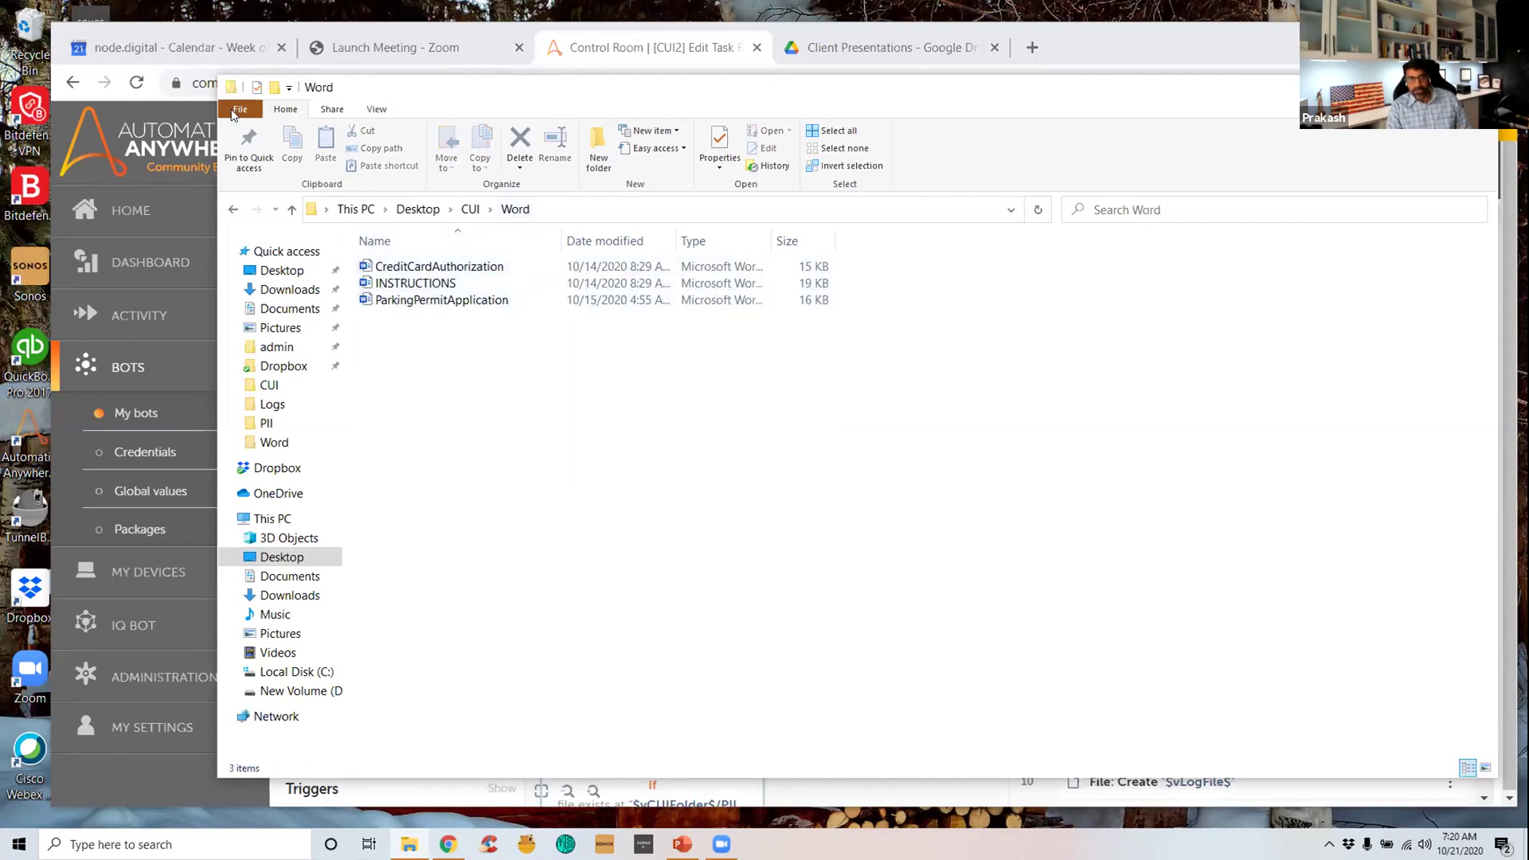
{"action": "left_click", "coordinate": [235, 211]}
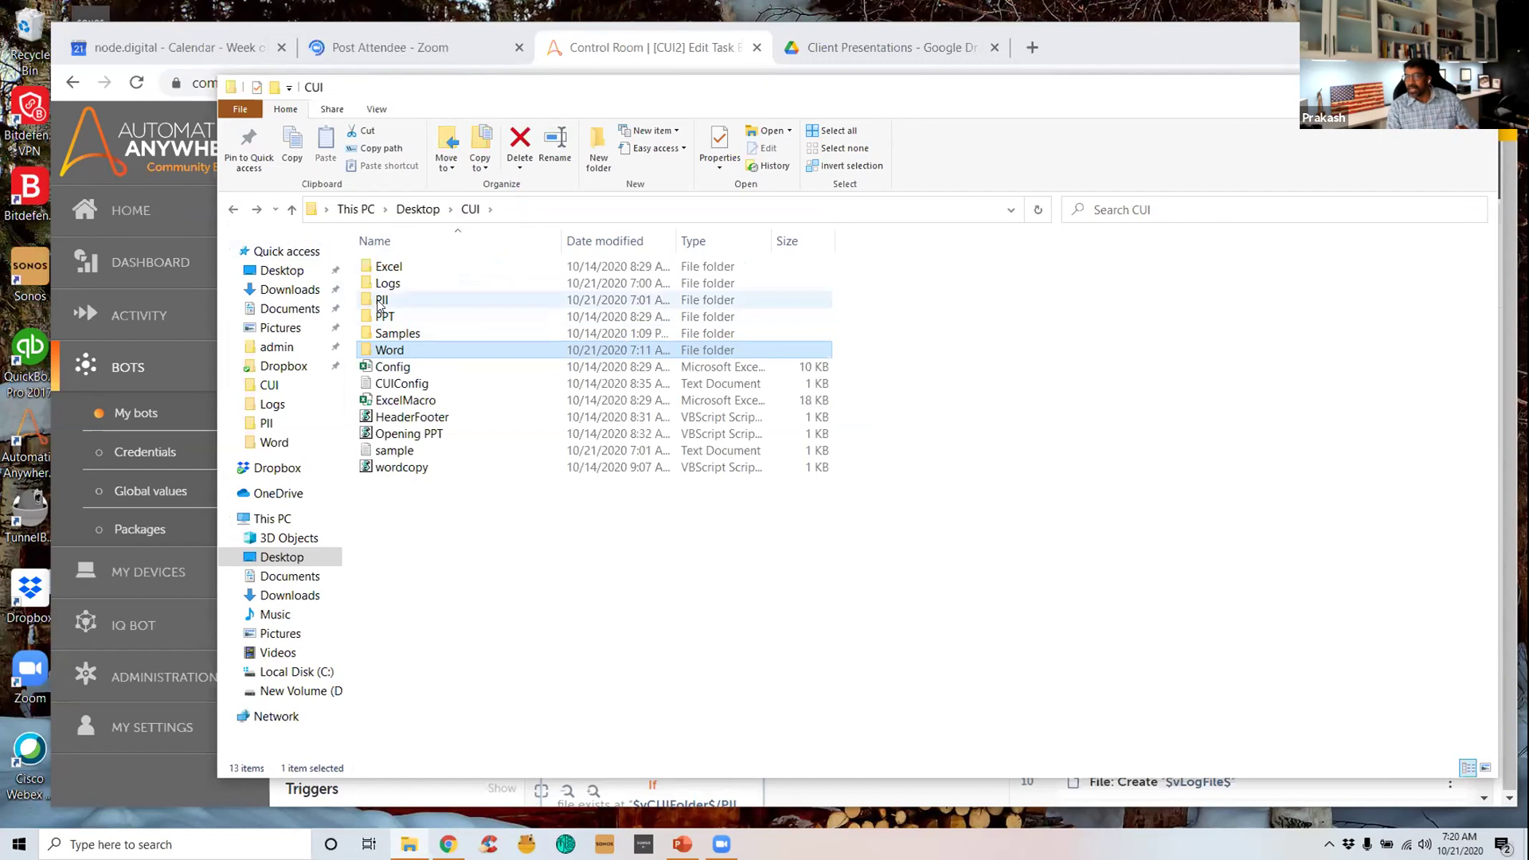
{"action": "left_click", "coordinate": [140, 91]}
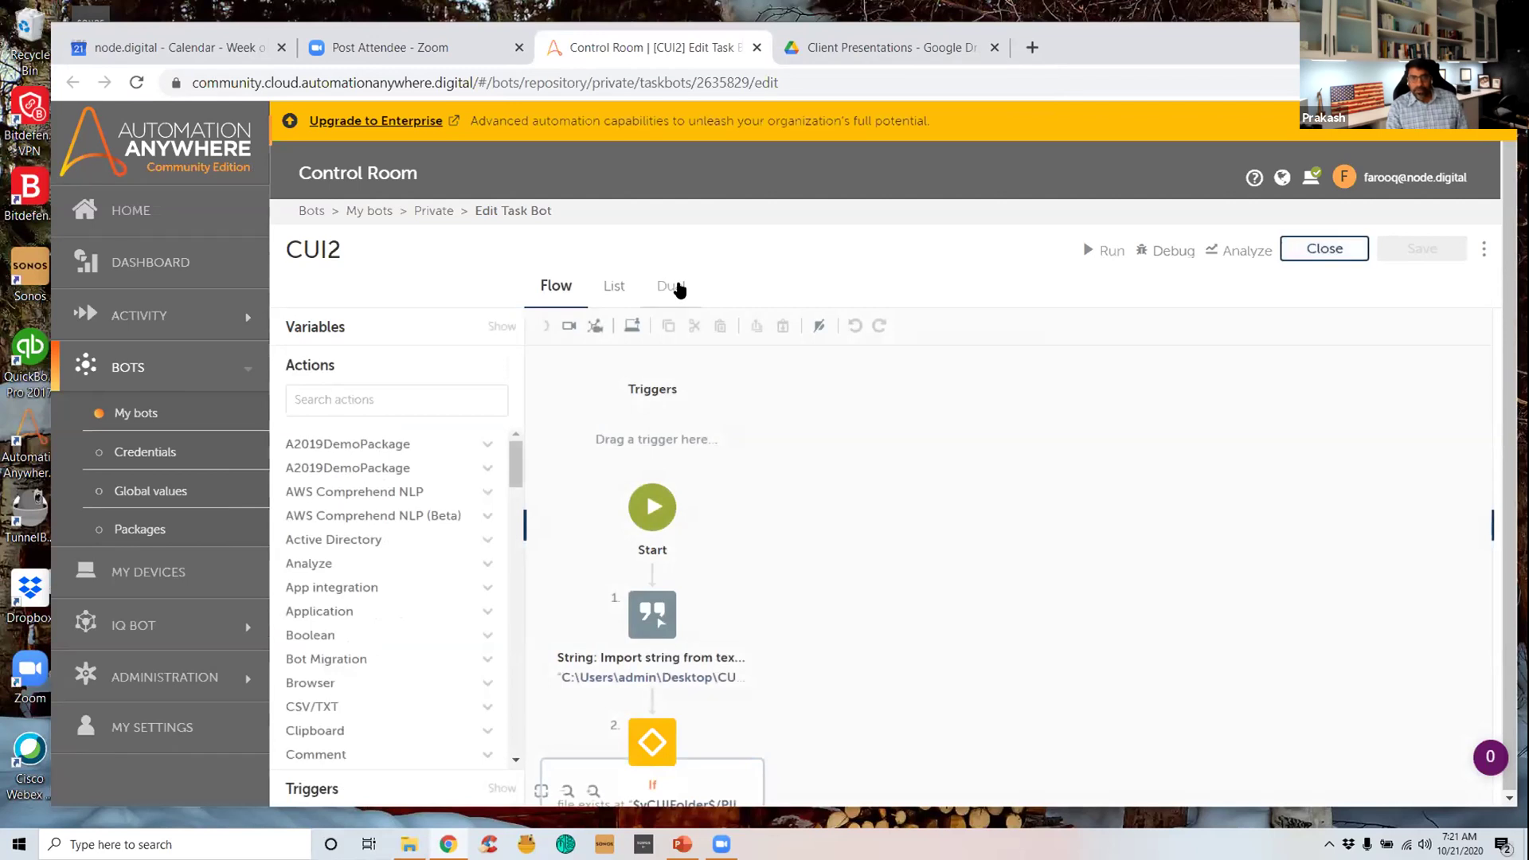
Switch the CUI2 task bot editor to Dual view
{"action": "left_click", "coordinate": [676, 288]}
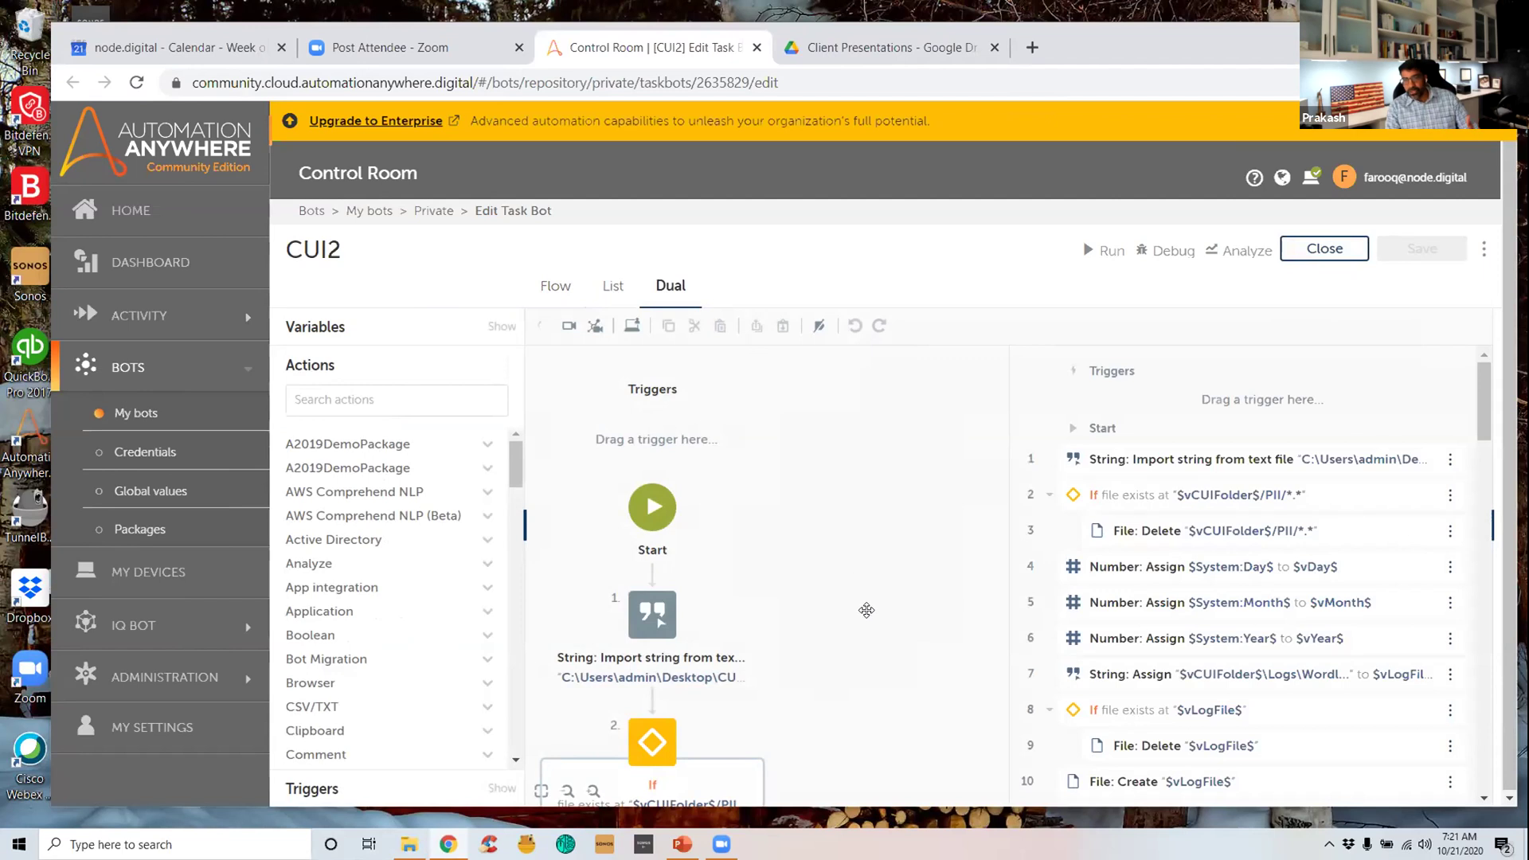
{"action": "scroll", "coordinate": [880, 585], "scroll_direction": "up", "scroll_amount": 2}
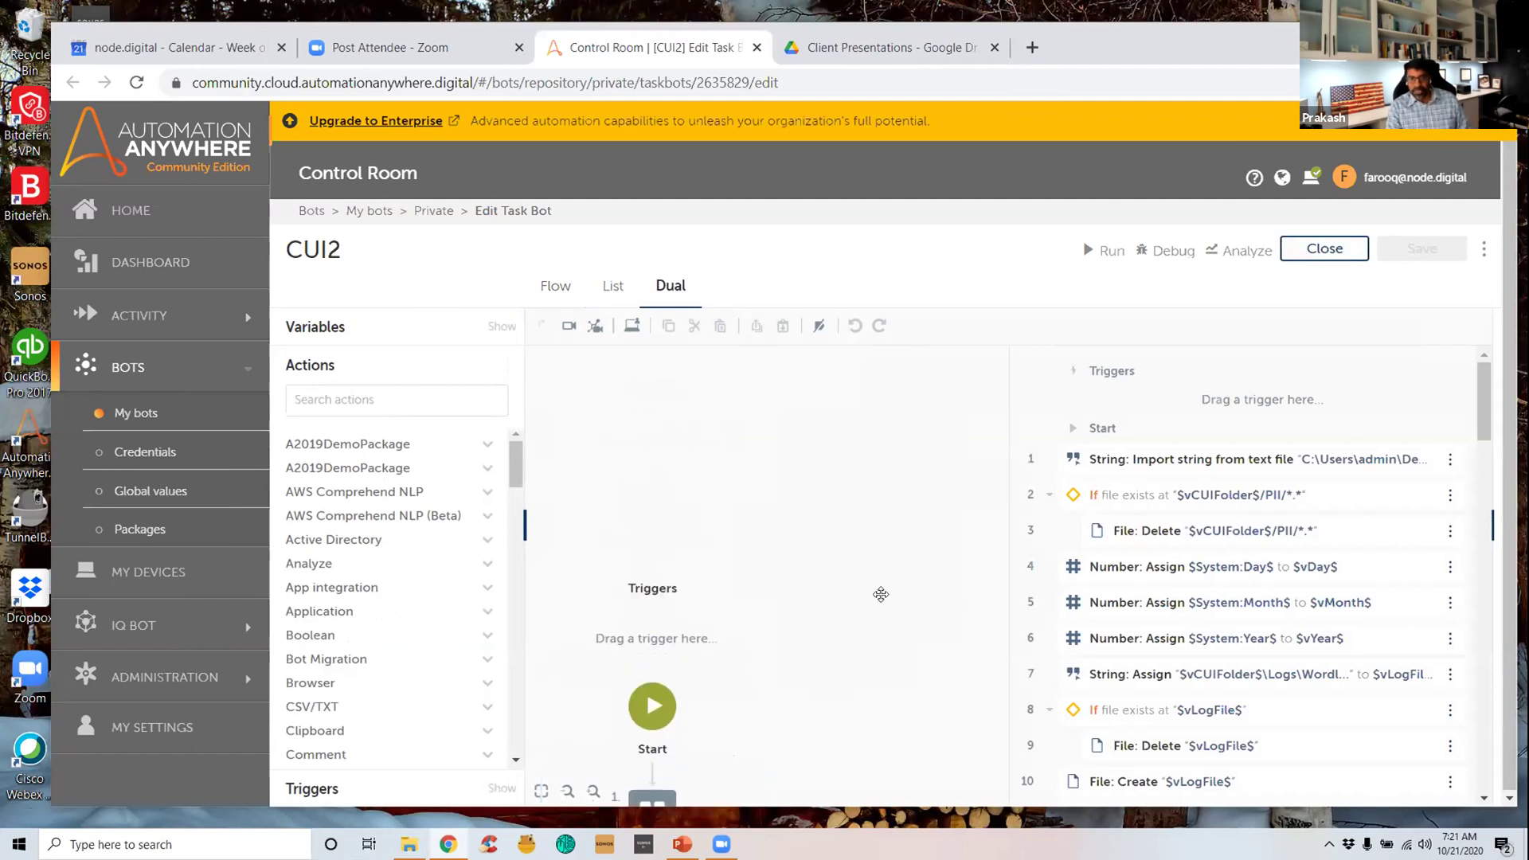
{"action": "scroll", "coordinate": [912, 645], "scroll_direction": "down", "scroll_amount": 2}
{"action": "scroll", "coordinate": [913, 646], "scroll_direction": "up", "scroll_amount": 1}
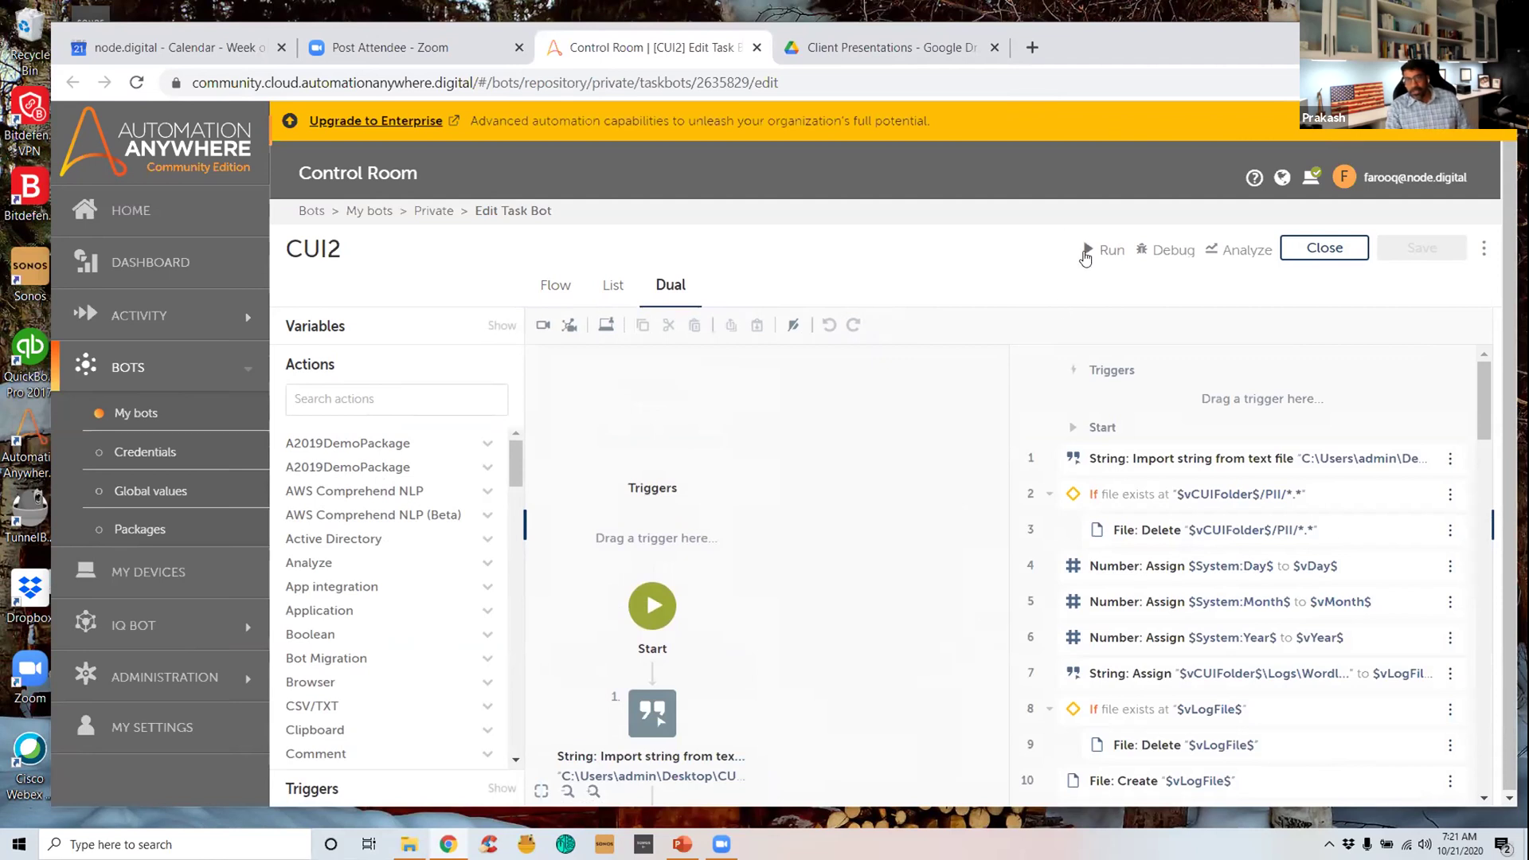
Run the CUI2 bot and wait for the 'Your bot has run successfully!' message
{"action": "left_click", "coordinate": [1088, 249]}
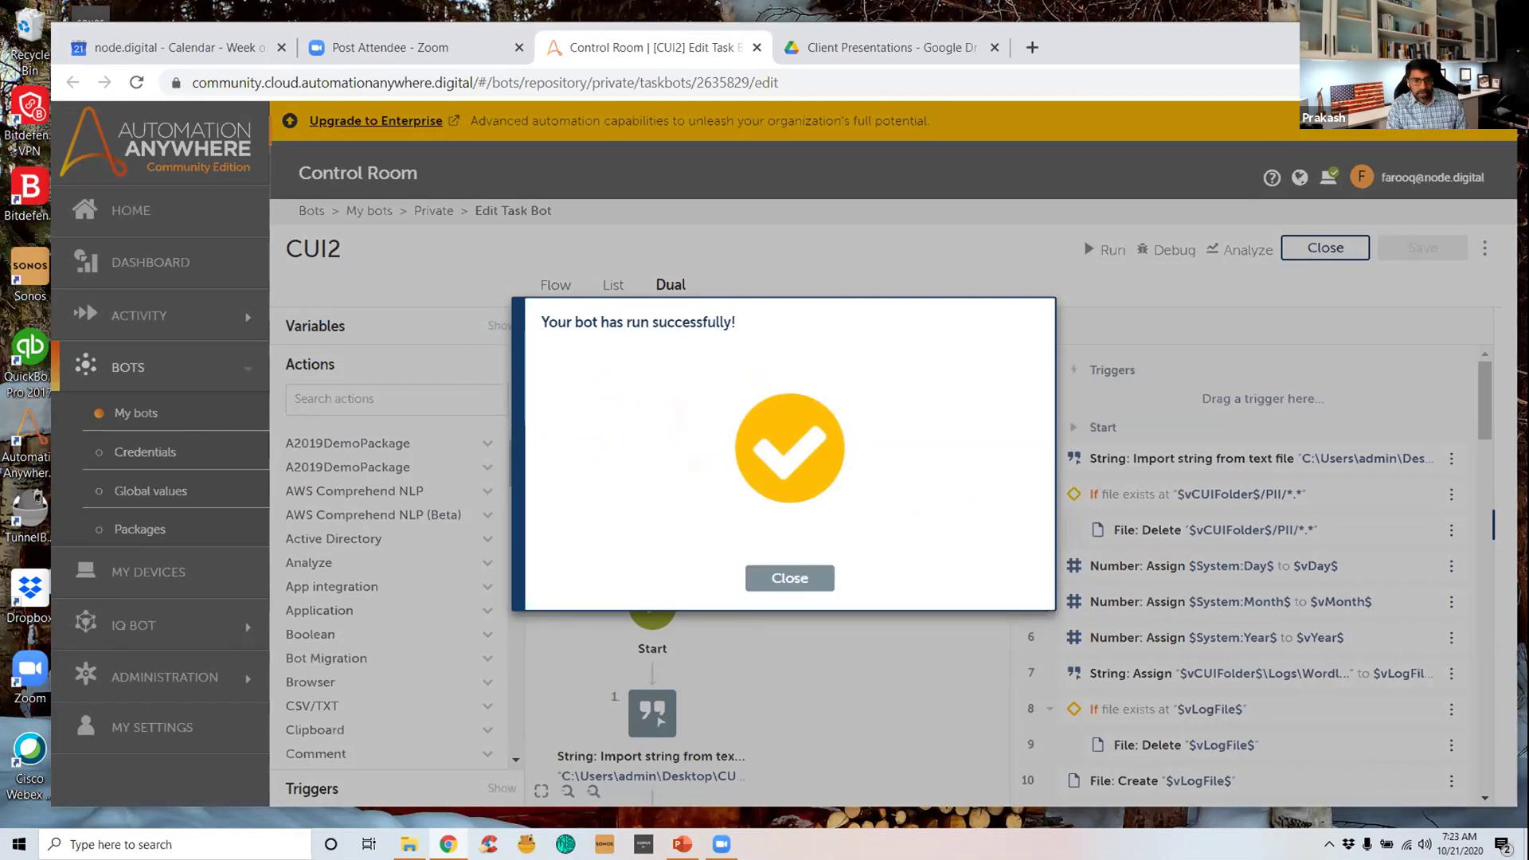
Dismiss the success message, open Desktop > CUI > PII, and open CreditCardAuthorization
{"action": "left_click", "coordinate": [789, 578]}
{"action": "key", "text": "alt+Tab"}
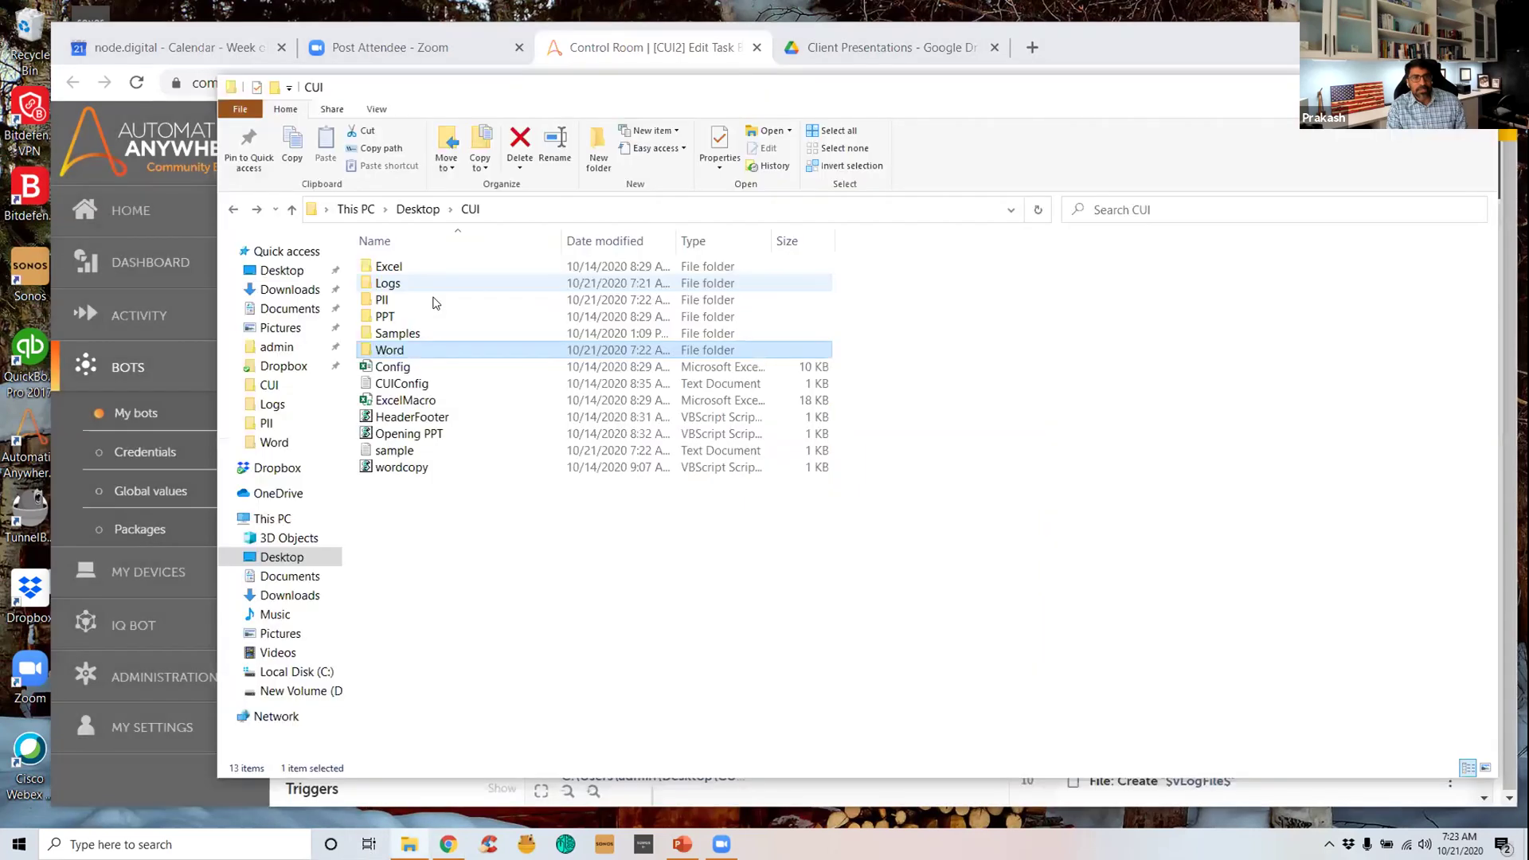
{"action": "left_click", "coordinate": [435, 304]}
{"action": "double_click", "coordinate": [436, 301]}
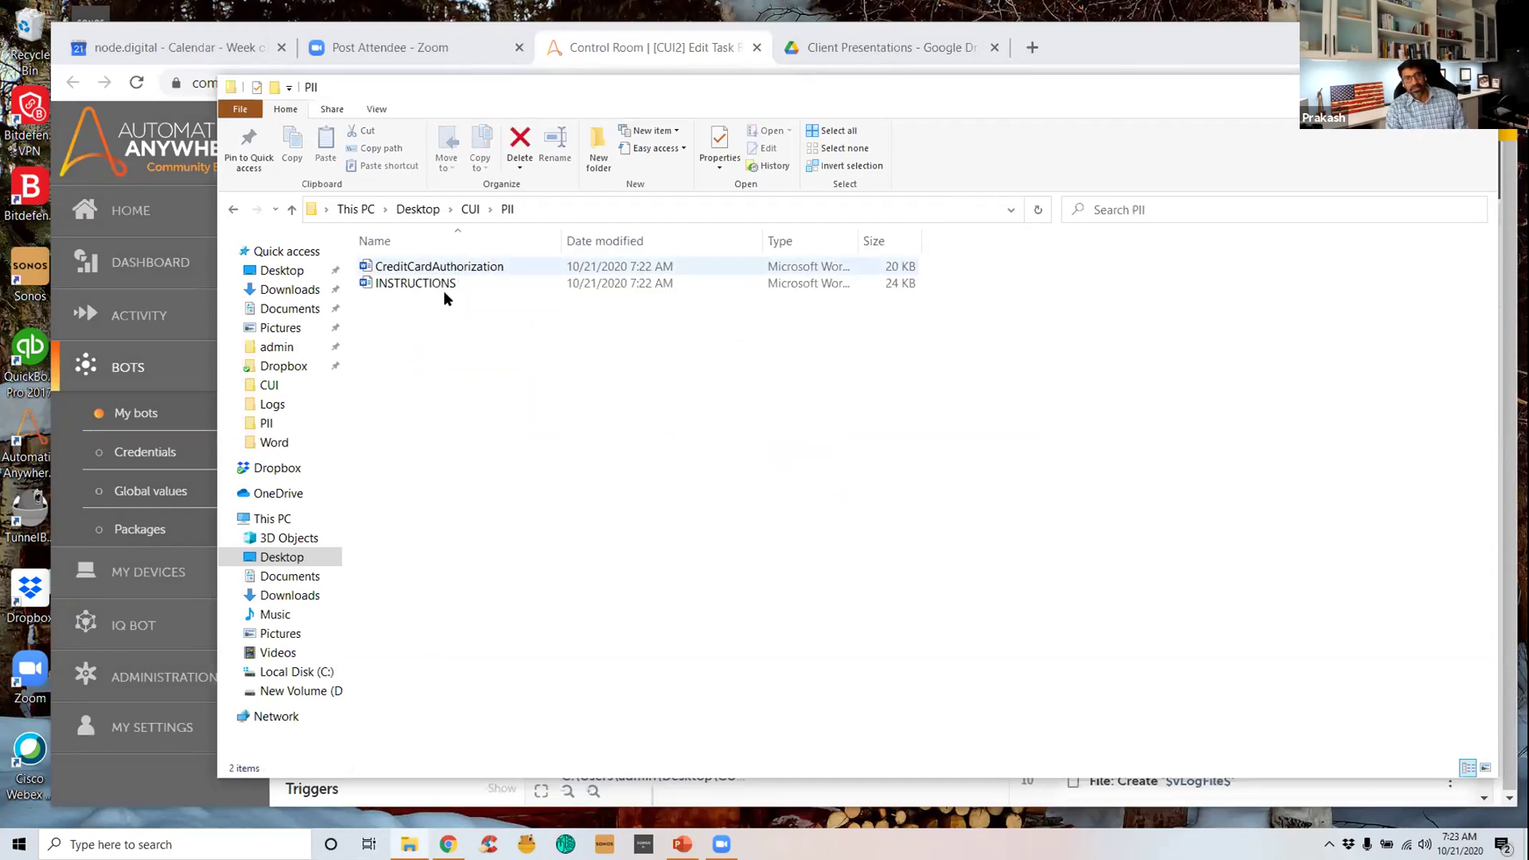
{"action": "double_click", "coordinate": [449, 269]}
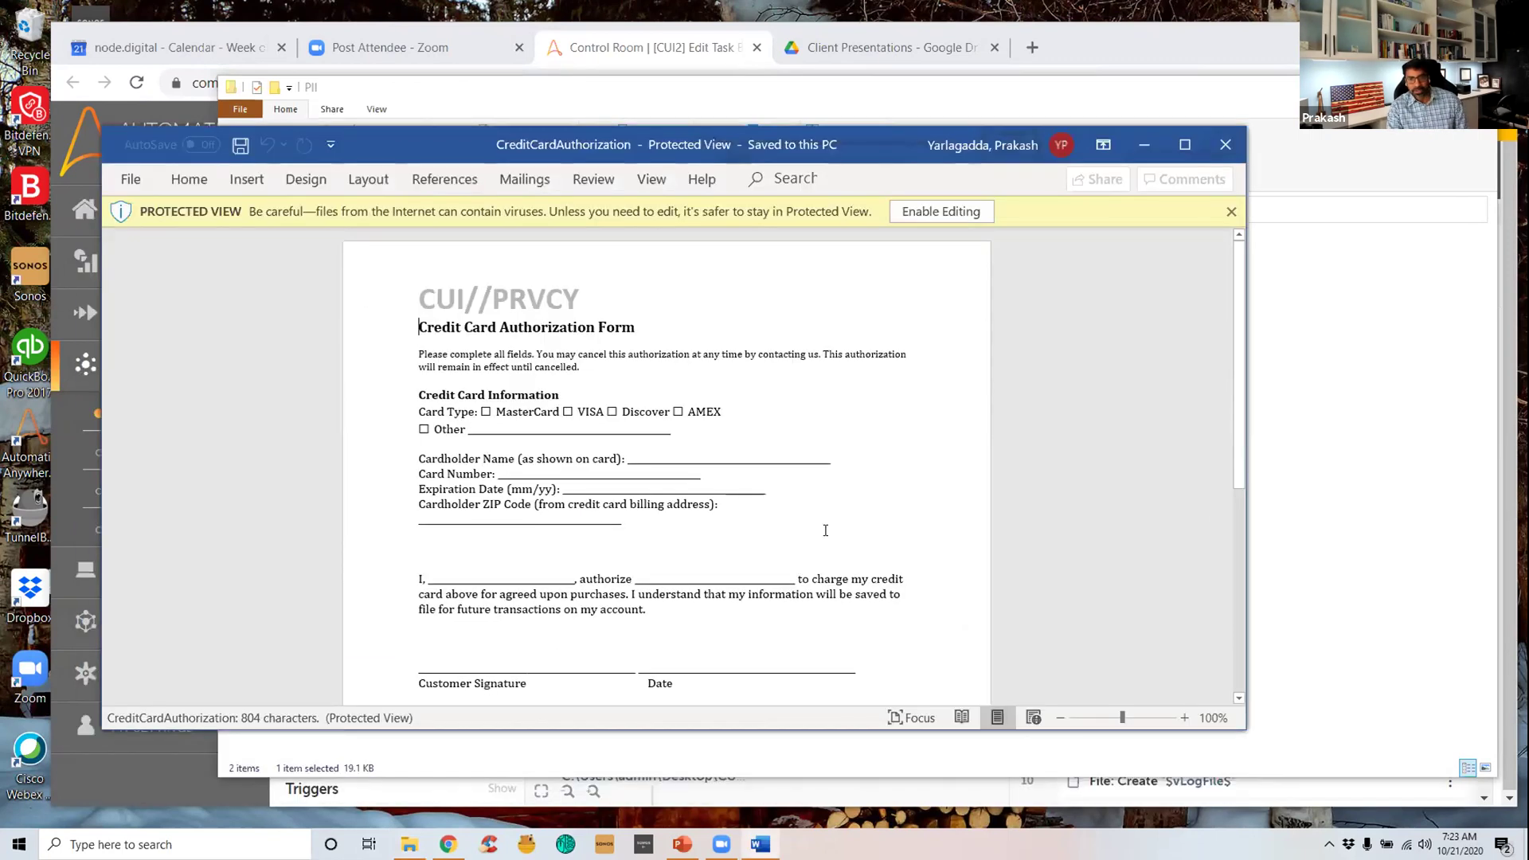
{"action": "scroll", "coordinate": [824, 529], "scroll_direction": "down", "scroll_amount": 3}
{"action": "scroll", "coordinate": [825, 546], "scroll_direction": "down", "scroll_amount": 3}
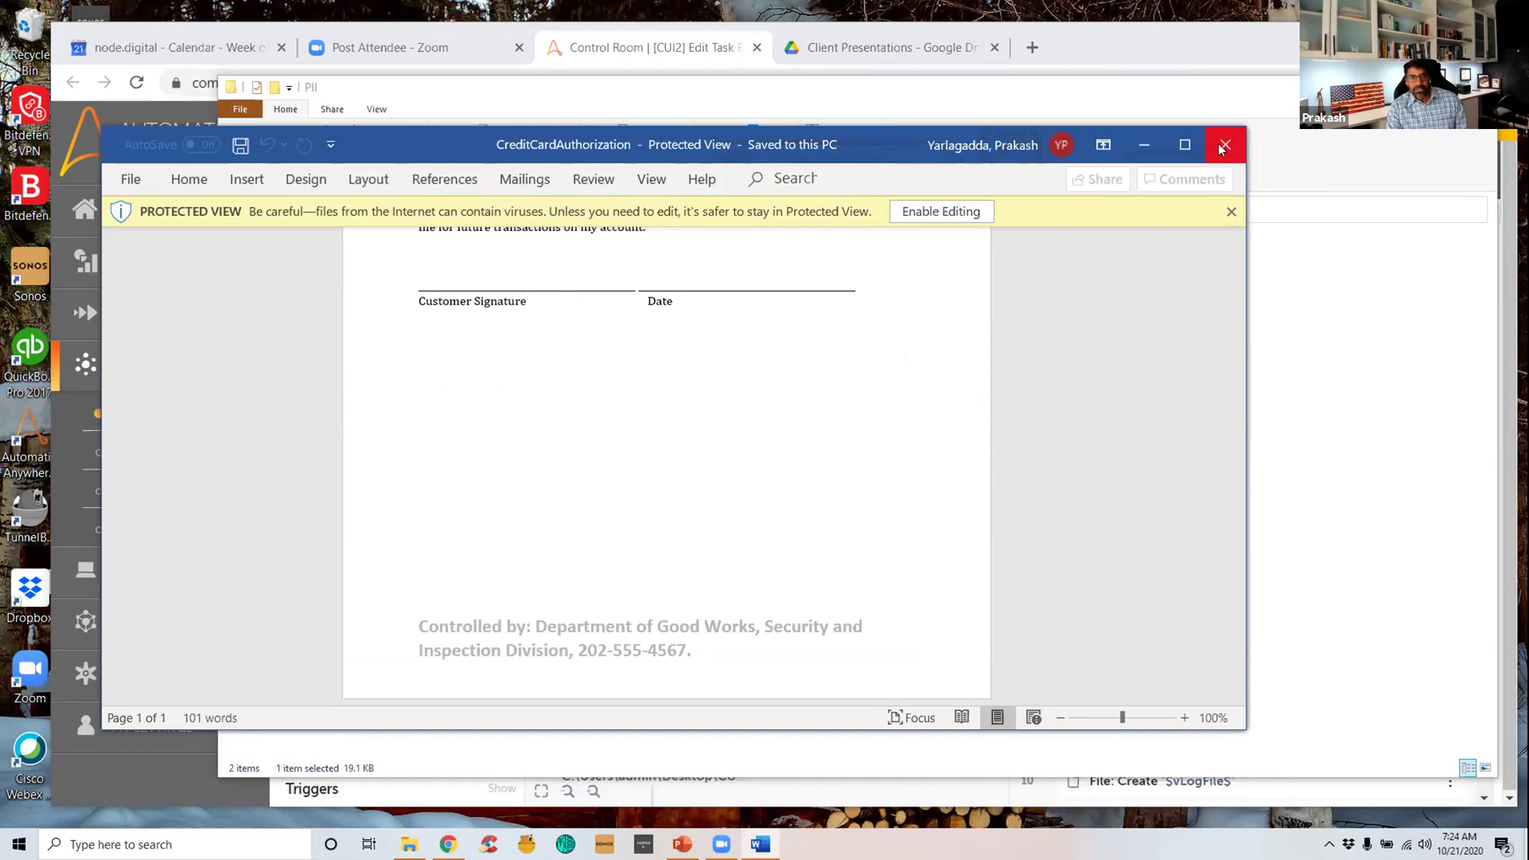
Close CreditCardAuthorization after confirming its CUI//PRVCY header and footer
{"action": "left_click", "coordinate": [1223, 145]}
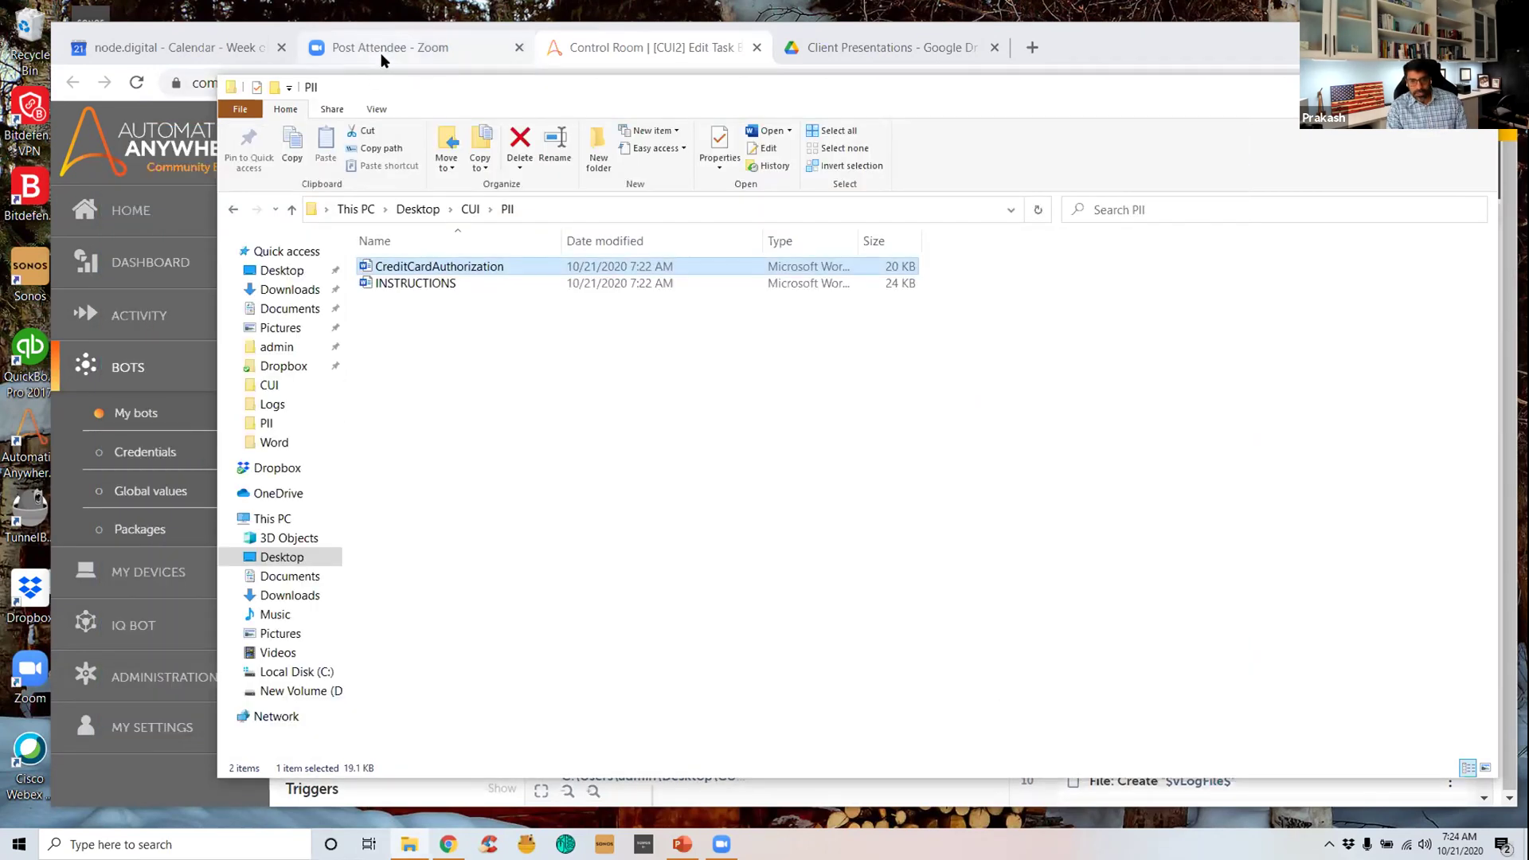
{"action": "mouse_move", "coordinate": [682, 843]}
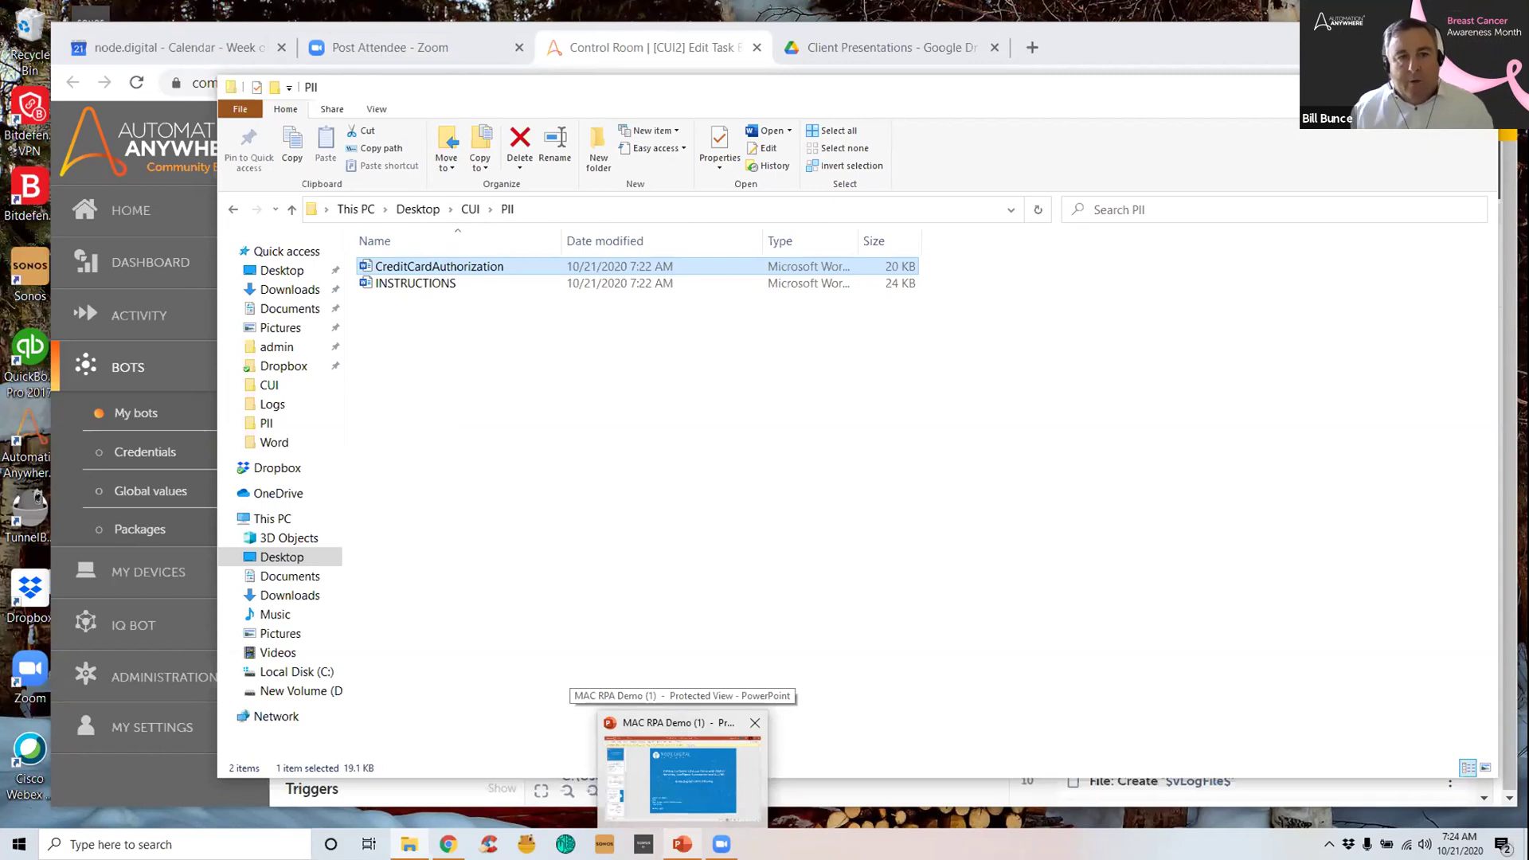
Bring the MAC RPA Demo deck forward and select slide 3, Our Services
{"action": "left_click", "coordinate": [684, 798]}
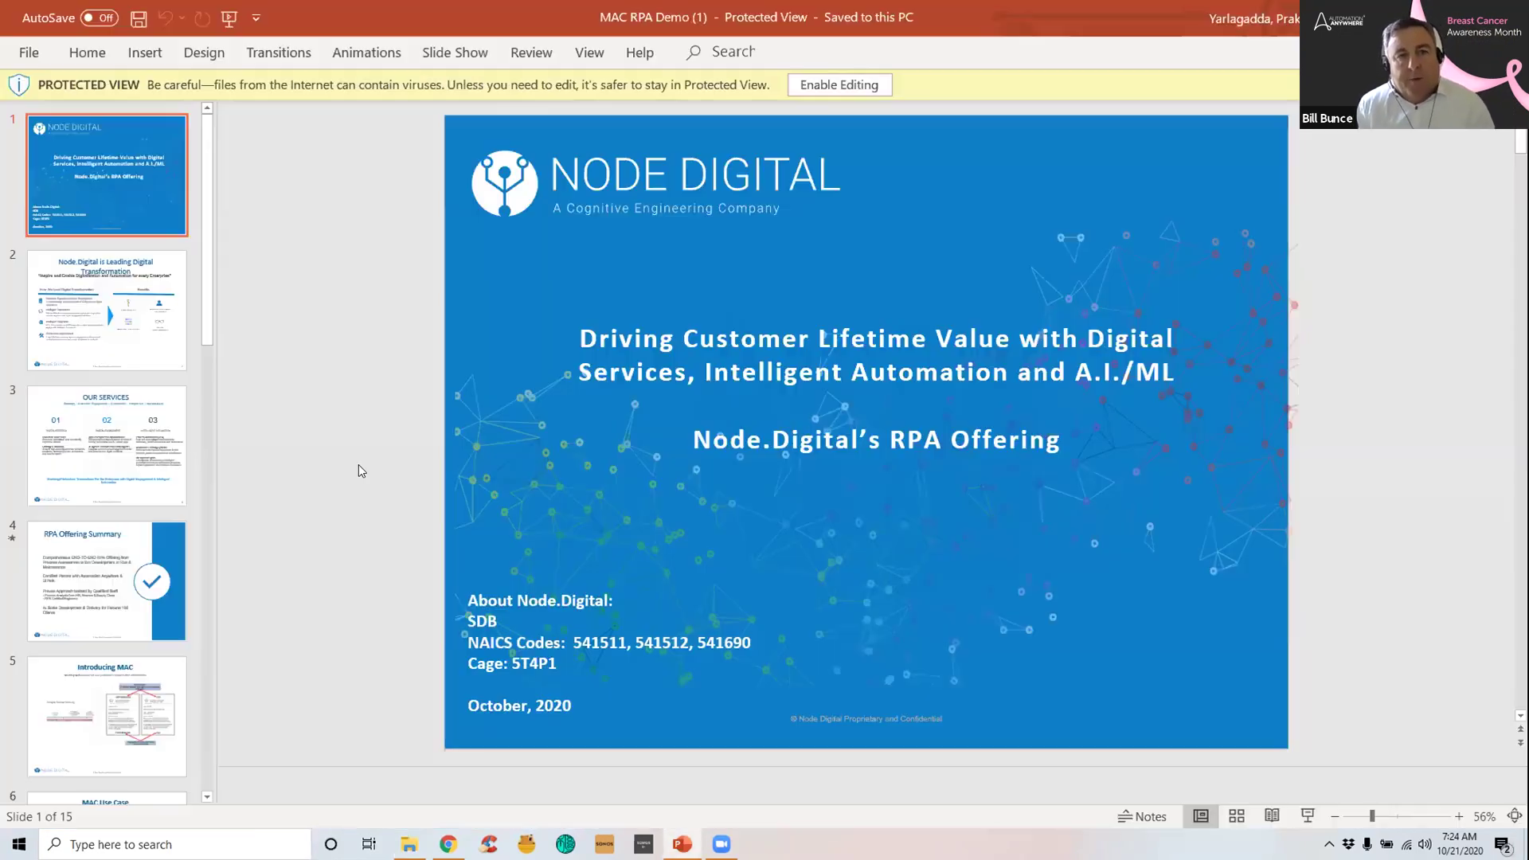
{"action": "left_click", "coordinate": [154, 433]}
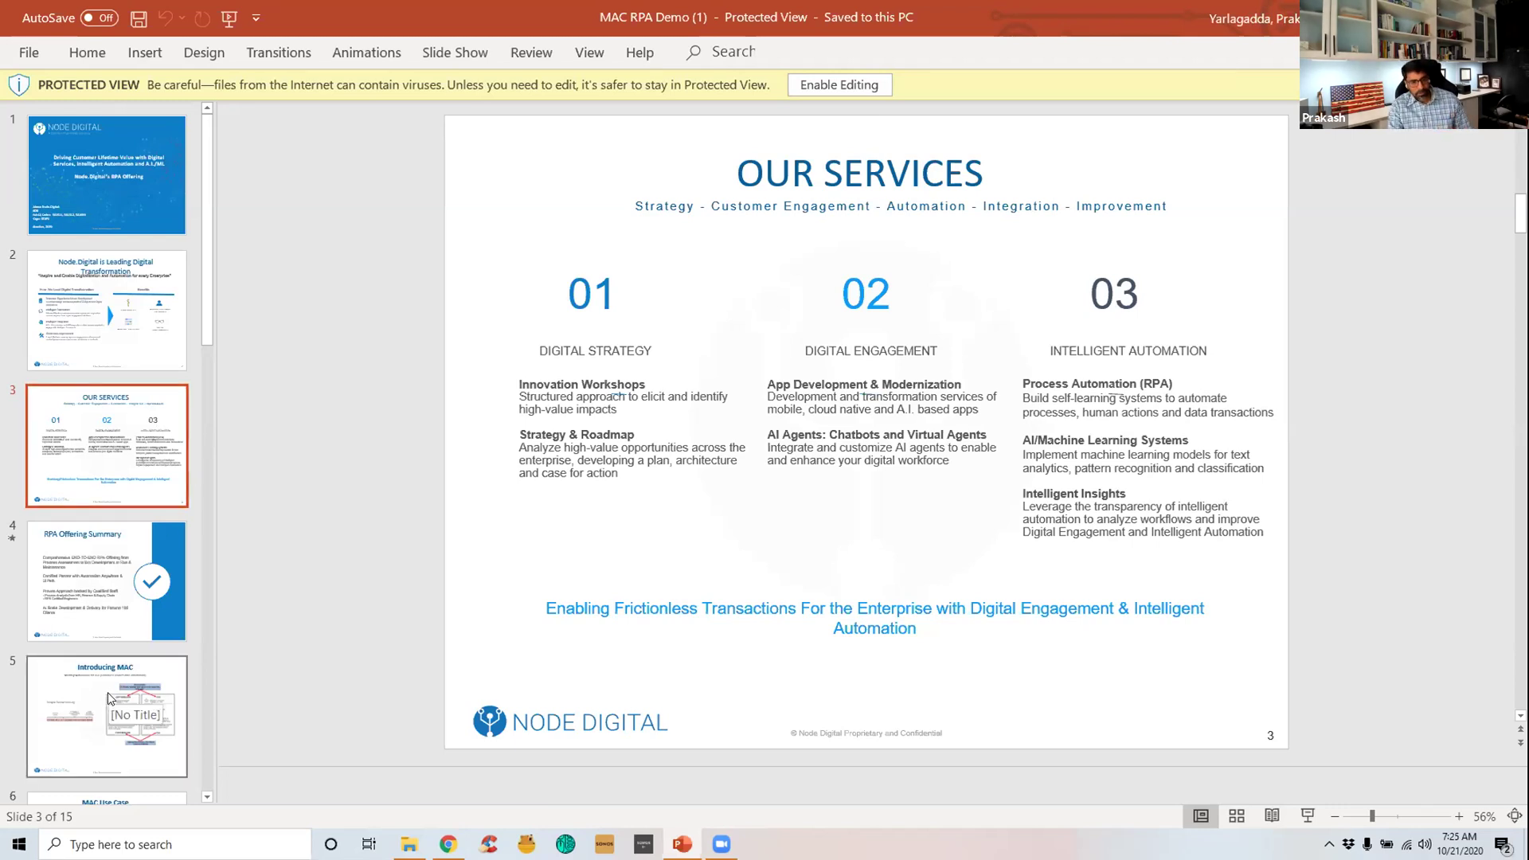
{"action": "scroll", "coordinate": [107, 691], "scroll_direction": "down", "scroll_amount": 1}
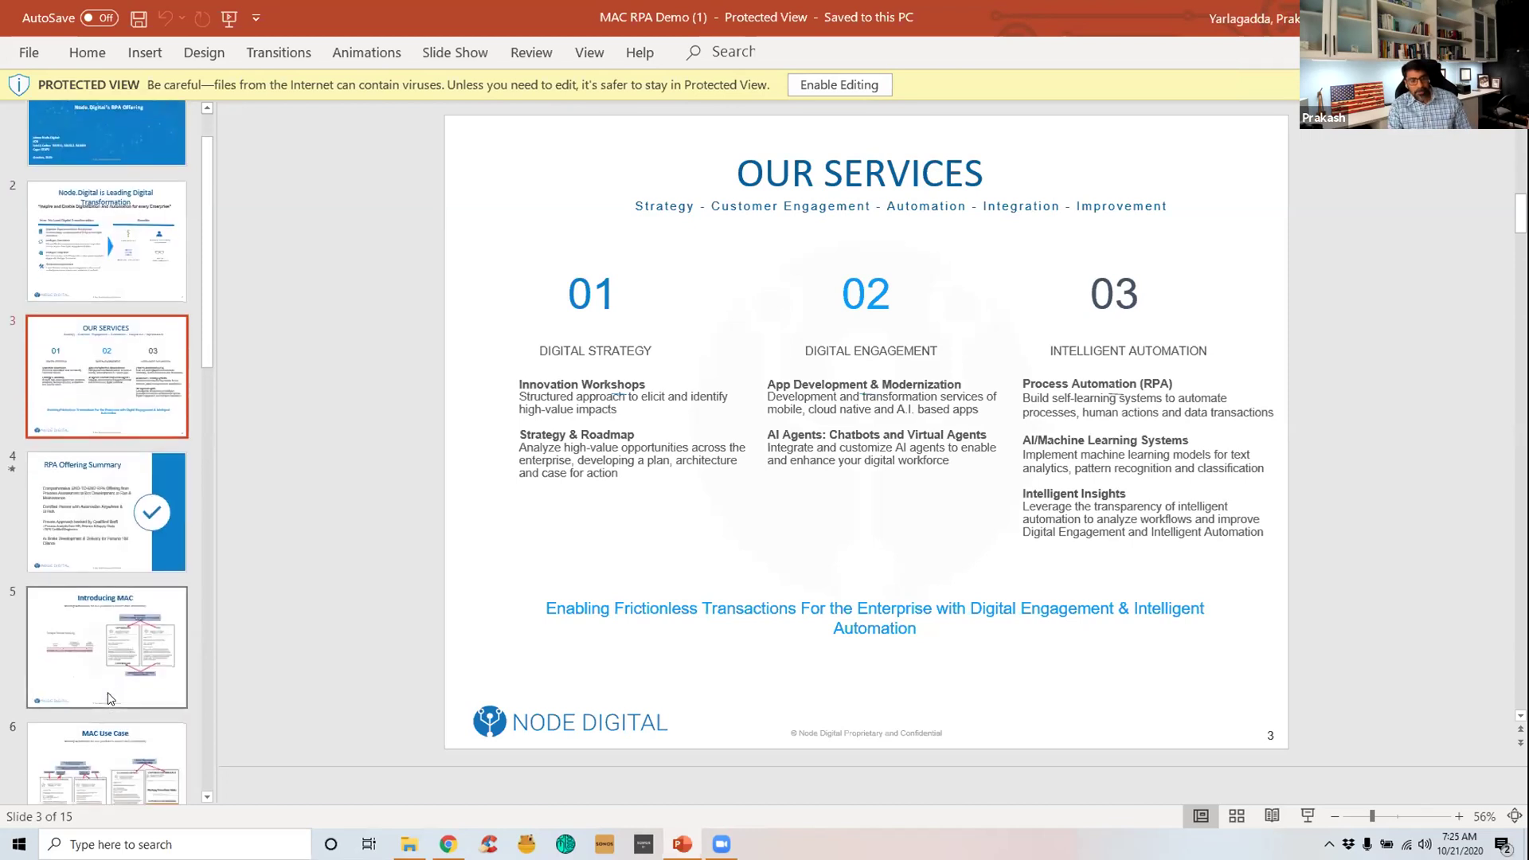
{"action": "scroll", "coordinate": [107, 692], "scroll_direction": "down", "scroll_amount": 3}
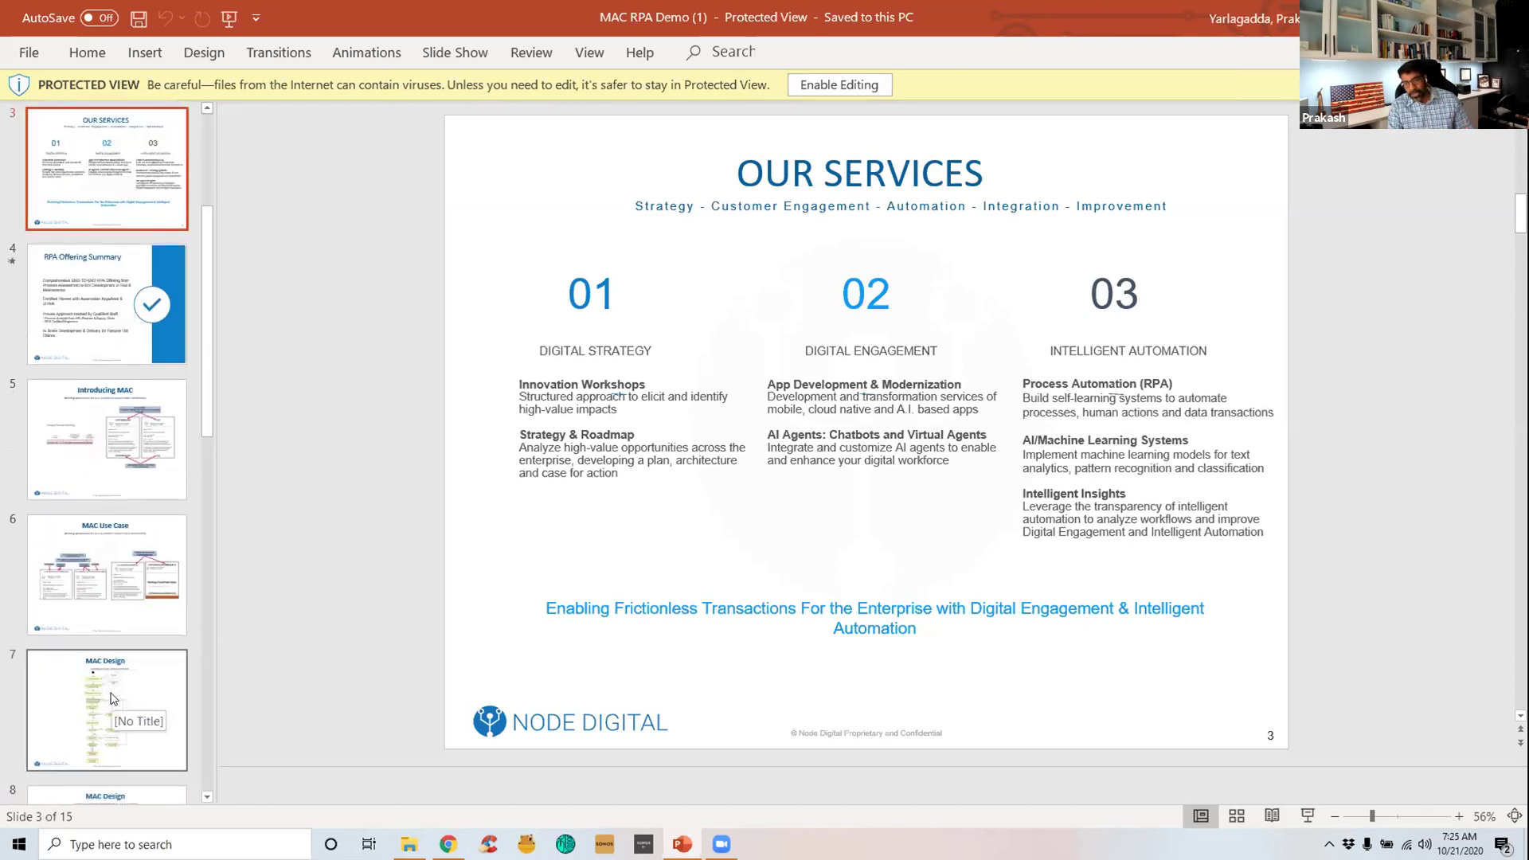
{"action": "scroll", "coordinate": [107, 691], "scroll_direction": "down", "scroll_amount": 2}
{"action": "scroll", "coordinate": [113, 692], "scroll_direction": "down", "scroll_amount": 2}
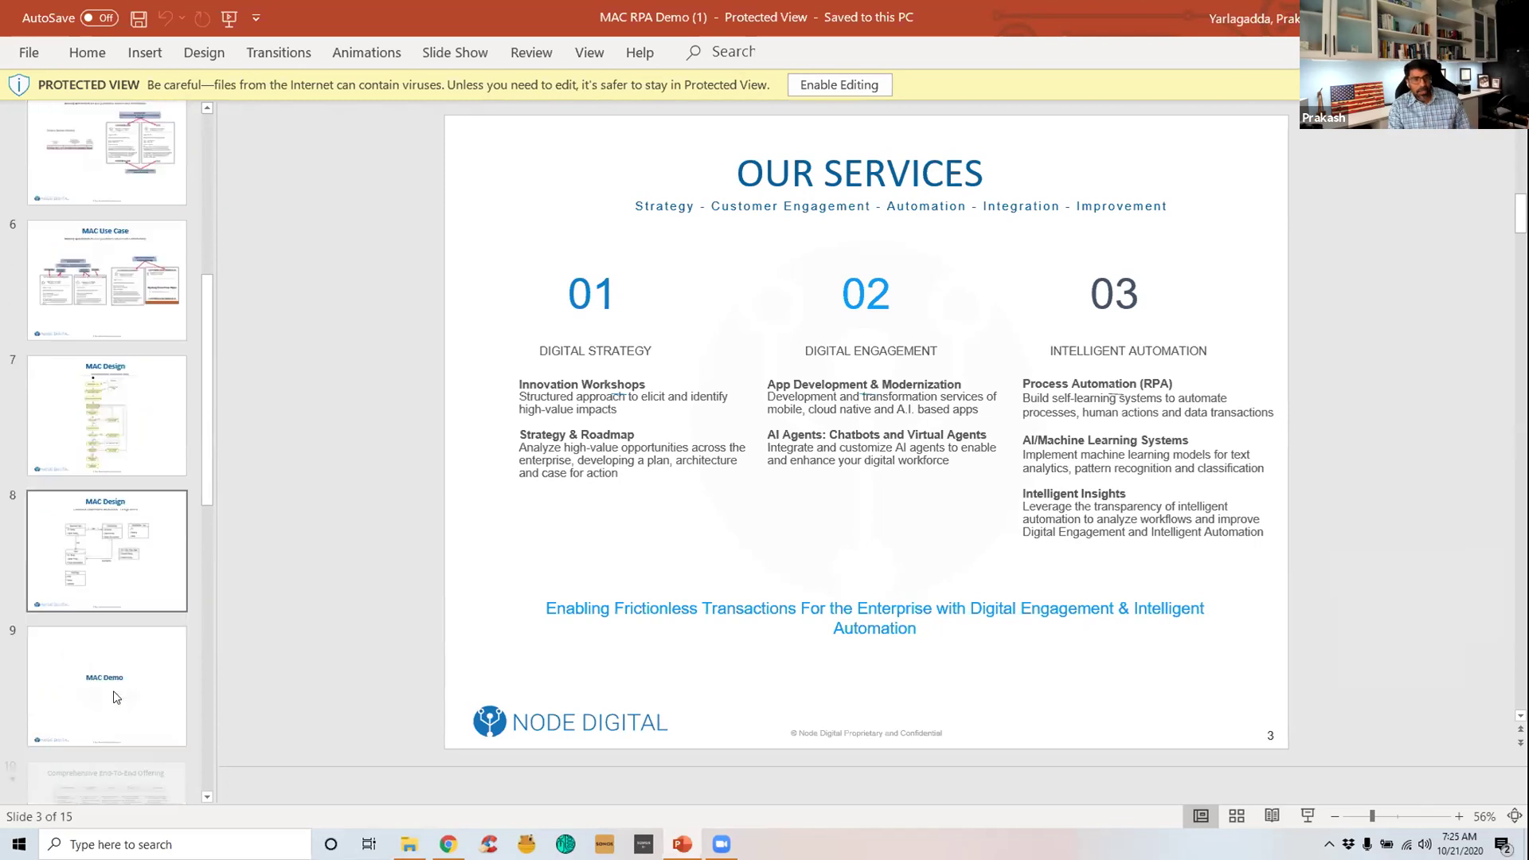
{"action": "scroll", "coordinate": [120, 657], "scroll_direction": "down", "scroll_amount": 1}
Visit the End-To-End Offering, Selection Approach, Quick Wins Criteria and Prioritization Matrix slides
{"action": "left_click", "coordinate": [123, 645]}
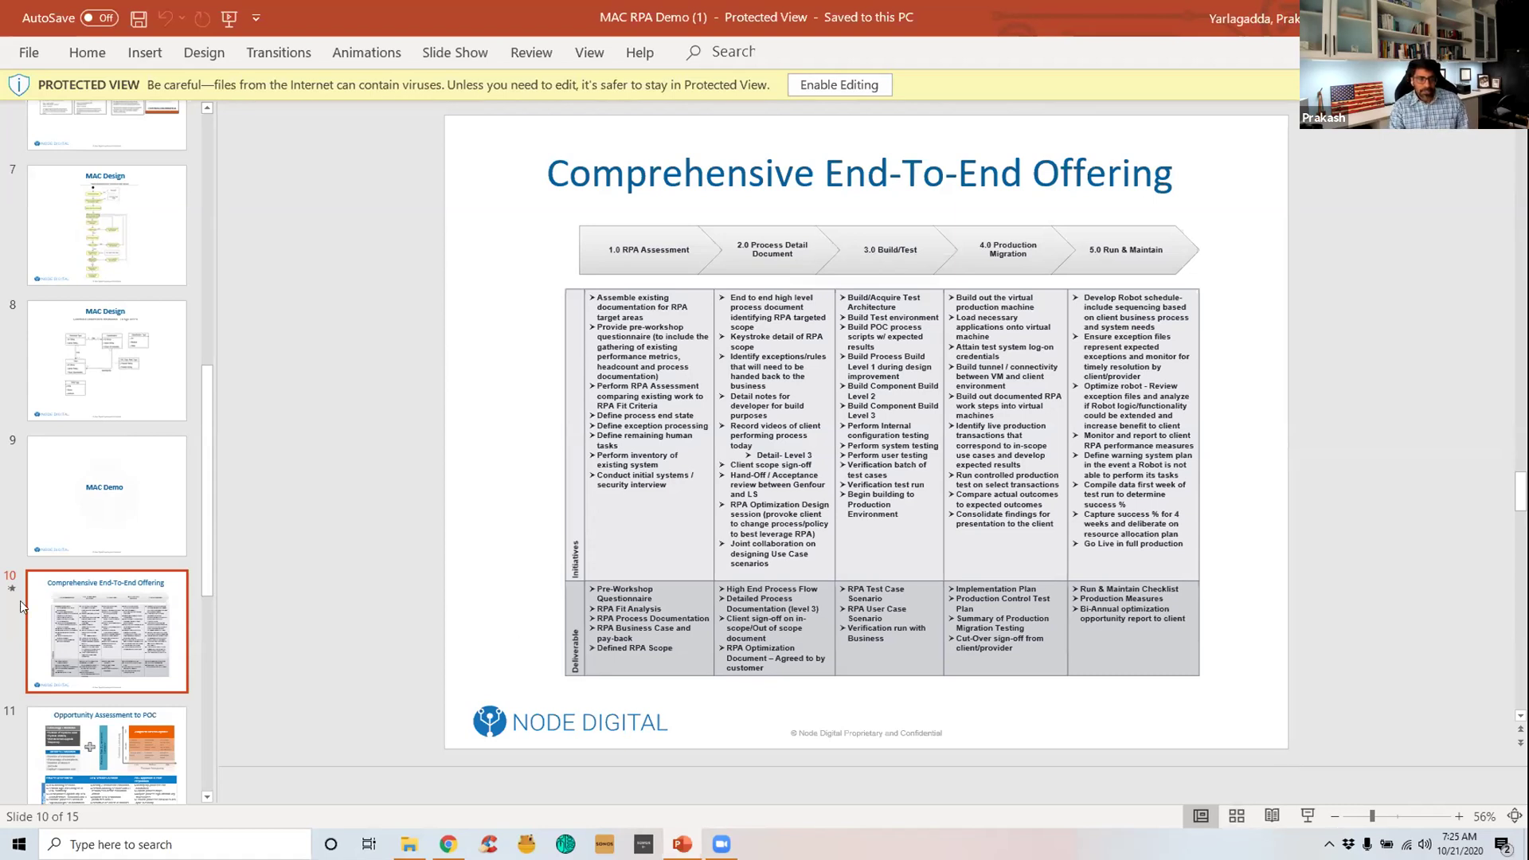
{"action": "scroll", "coordinate": [132, 630], "scroll_direction": "down", "scroll_amount": 3}
{"action": "scroll", "coordinate": [131, 630], "scroll_direction": "down", "scroll_amount": 1}
{"action": "left_click", "coordinate": [135, 624]}
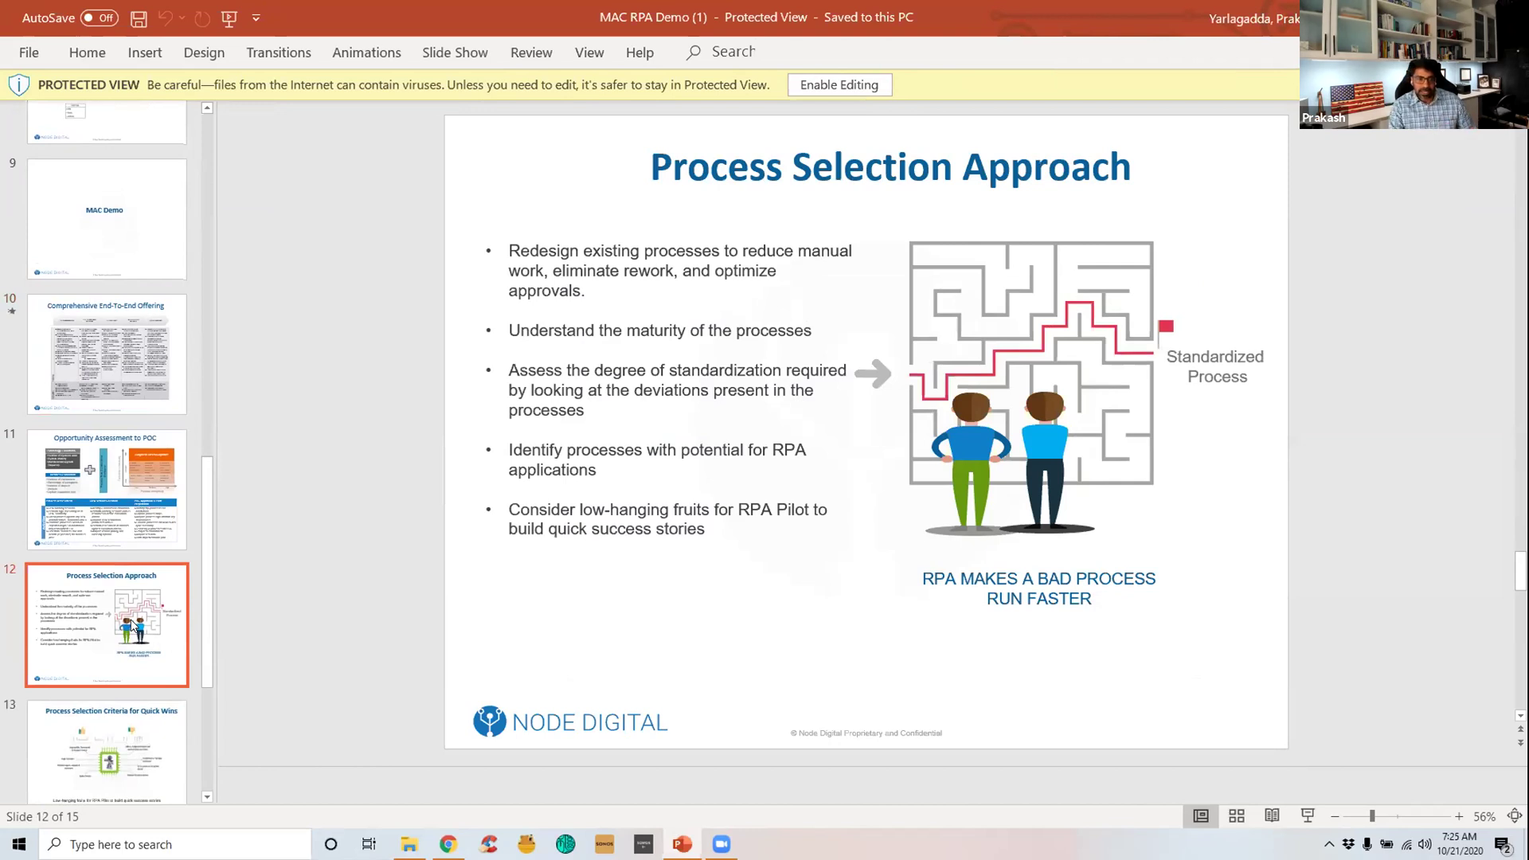
{"action": "left_click", "coordinate": [127, 737]}
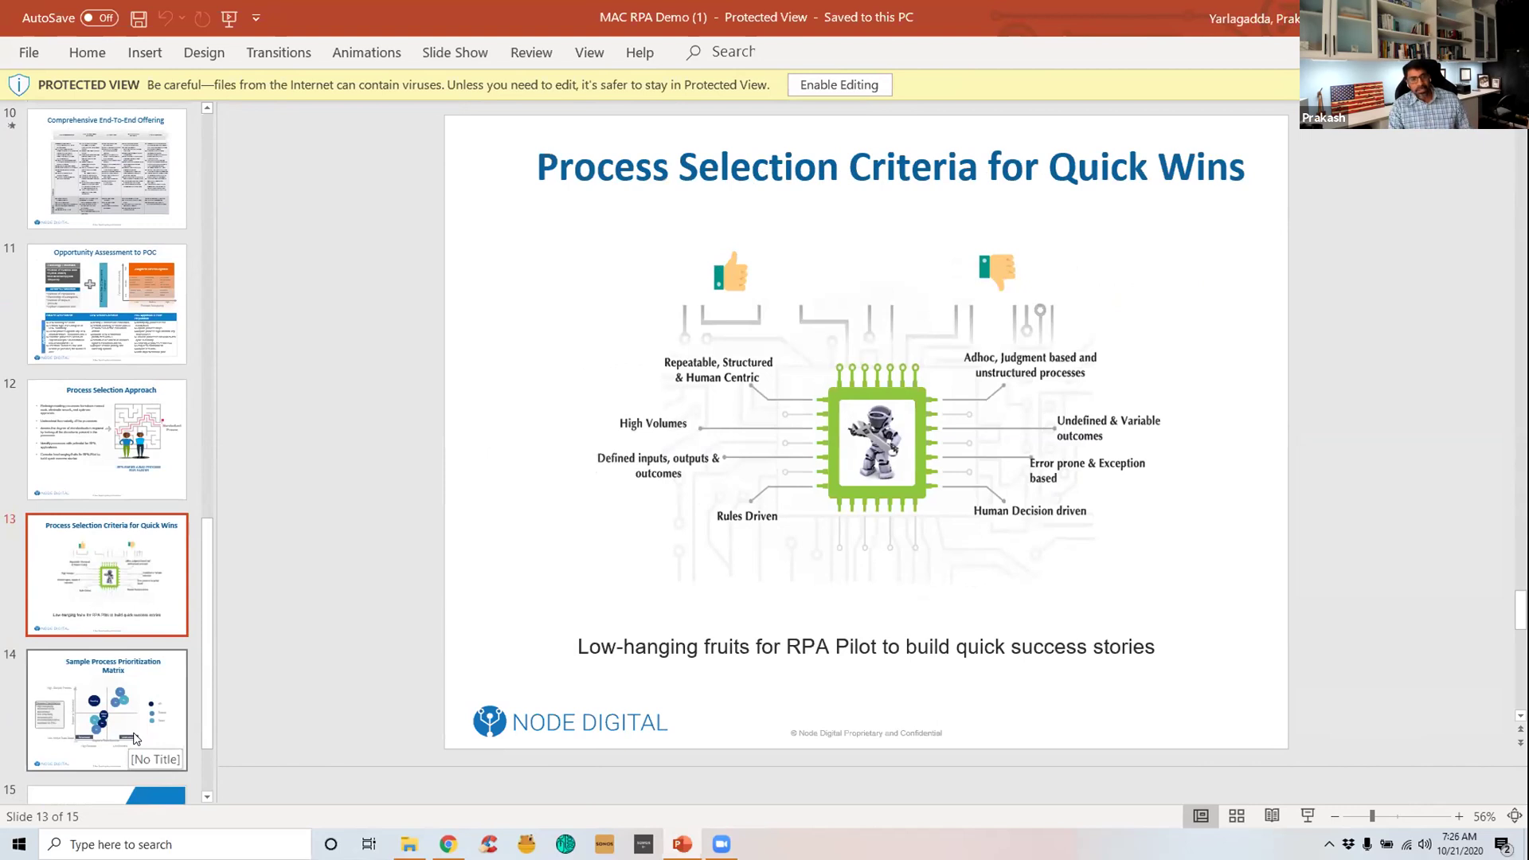
{"action": "left_click", "coordinate": [135, 738]}
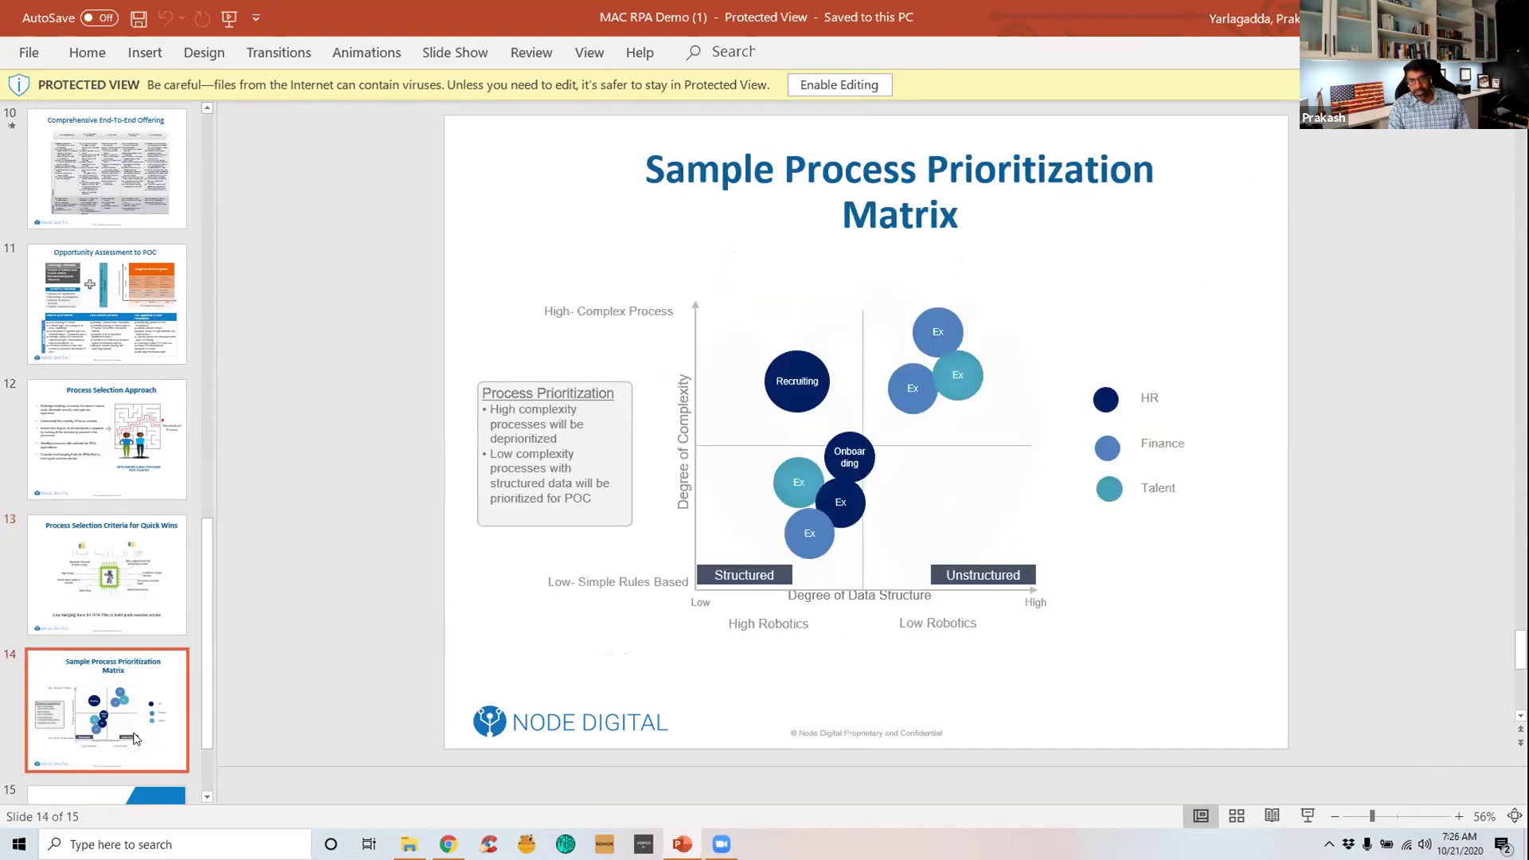
{"action": "scroll", "coordinate": [135, 738], "scroll_direction": "down", "scroll_amount": 1}
Display slide 15, the closing THANK YOU slide, in the main slide area
{"action": "left_click", "coordinate": [143, 738]}
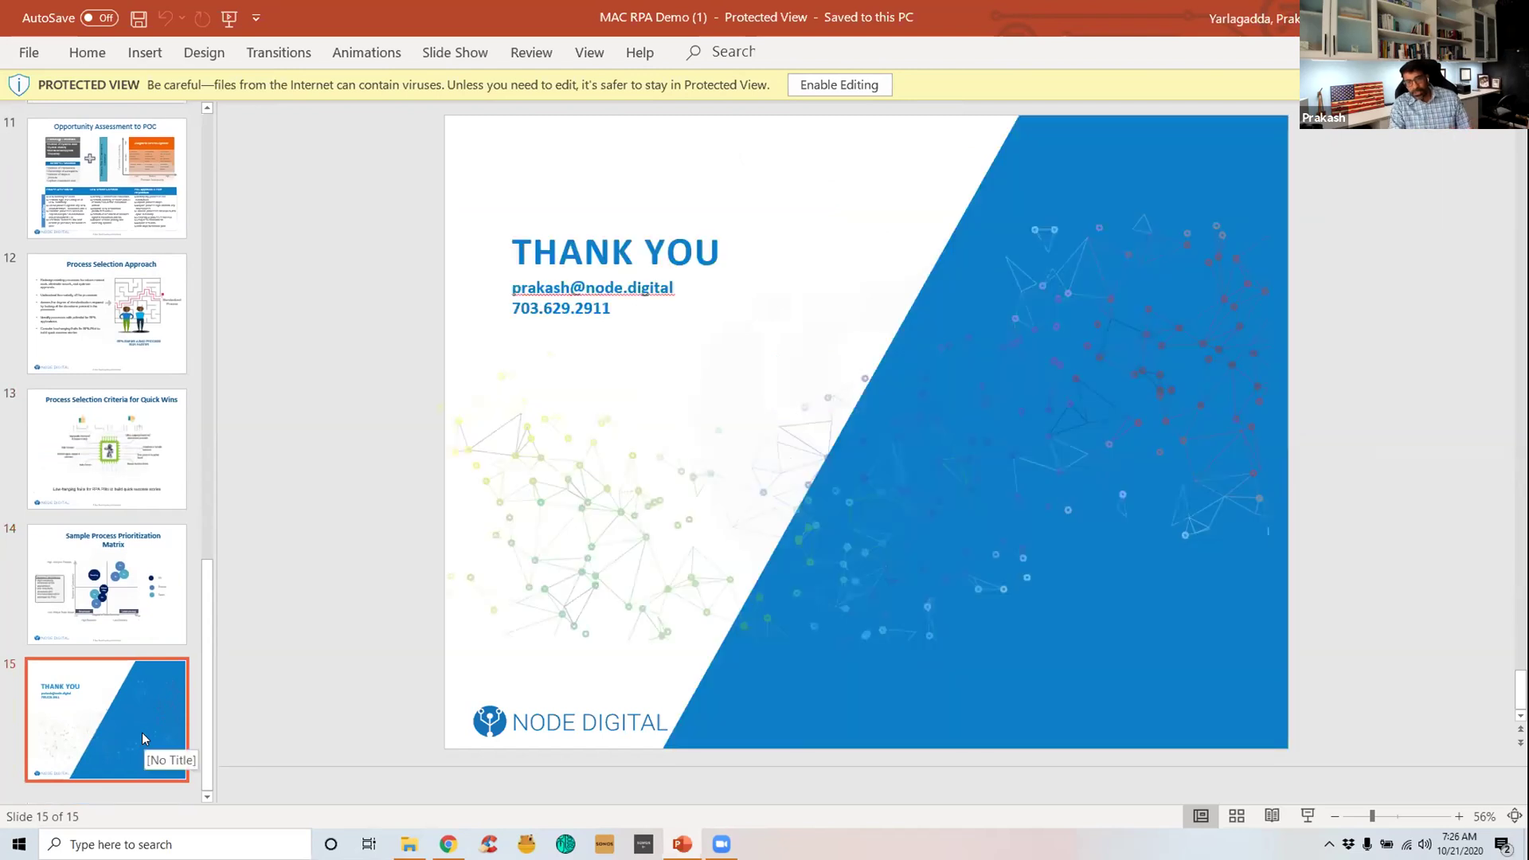